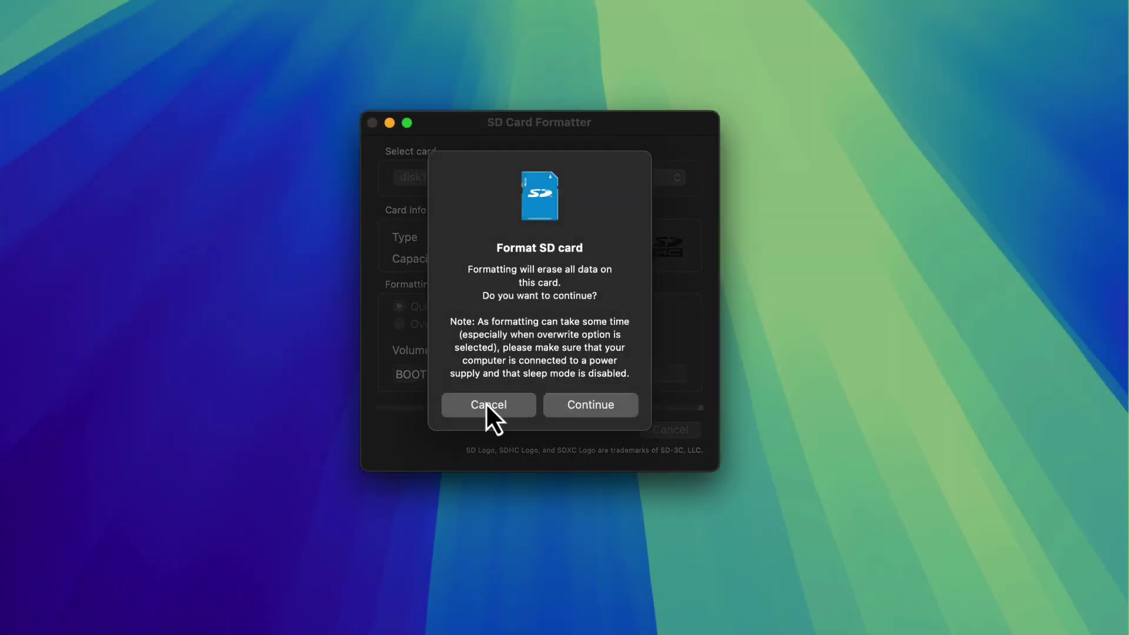
Step: Erase the 15.49 GB card as FAT32 labelled BOOTFS, authorising with the account password
click(580, 405)
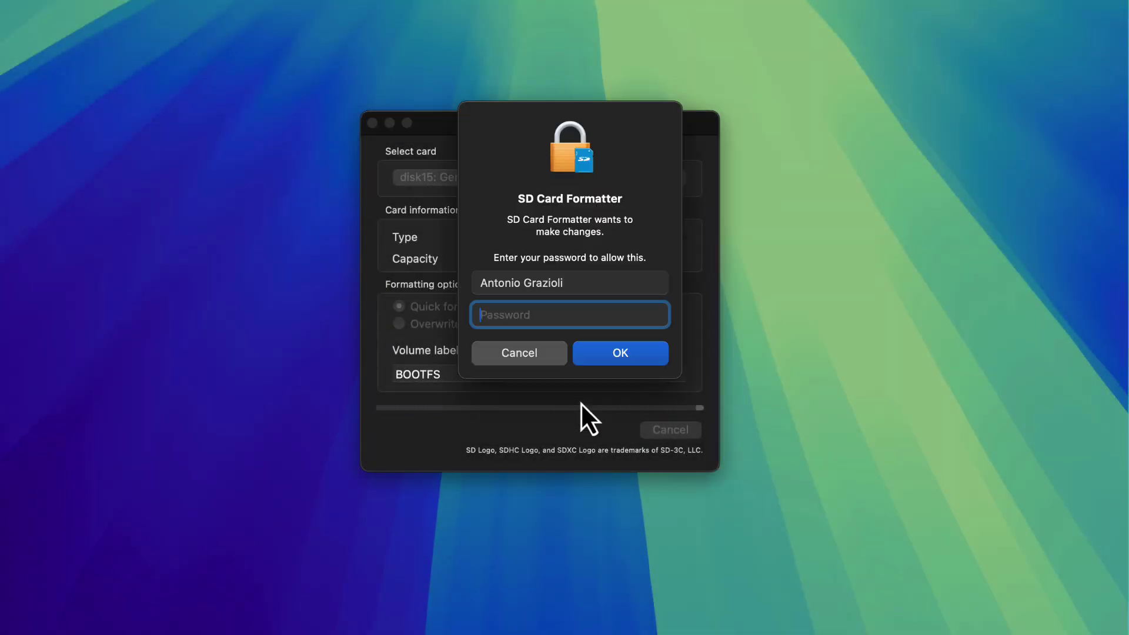
text(••••••••••)
key(Return)
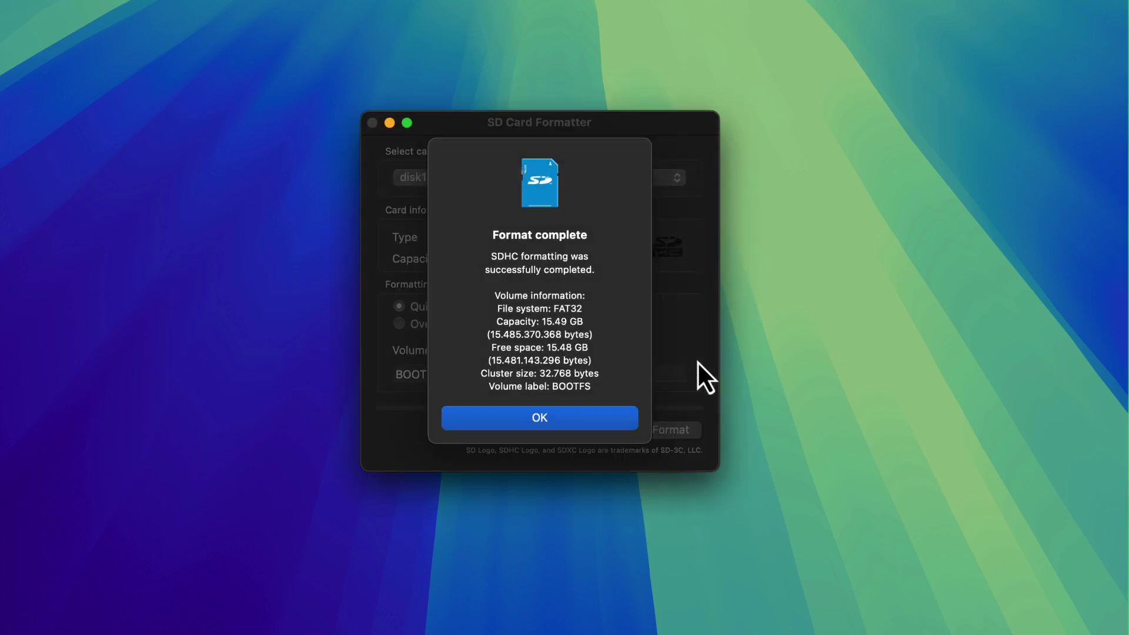
click(581, 422)
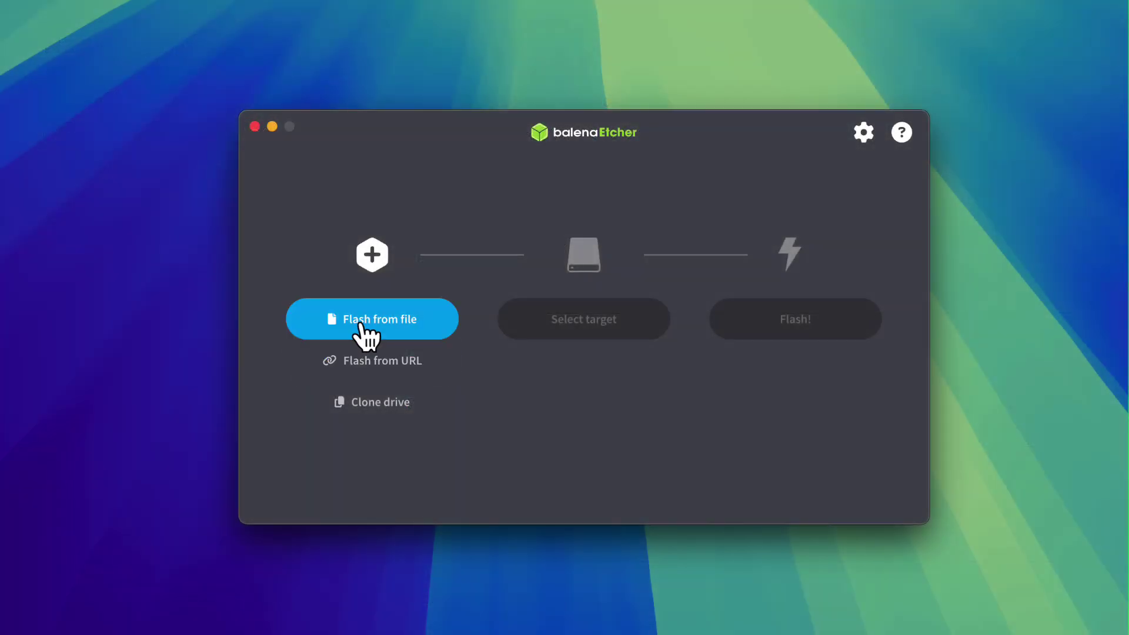
Step: Load the 2024-11-19-raspios-bookworm-arm64.img.xz image into balenaEtcher
click(360, 323)
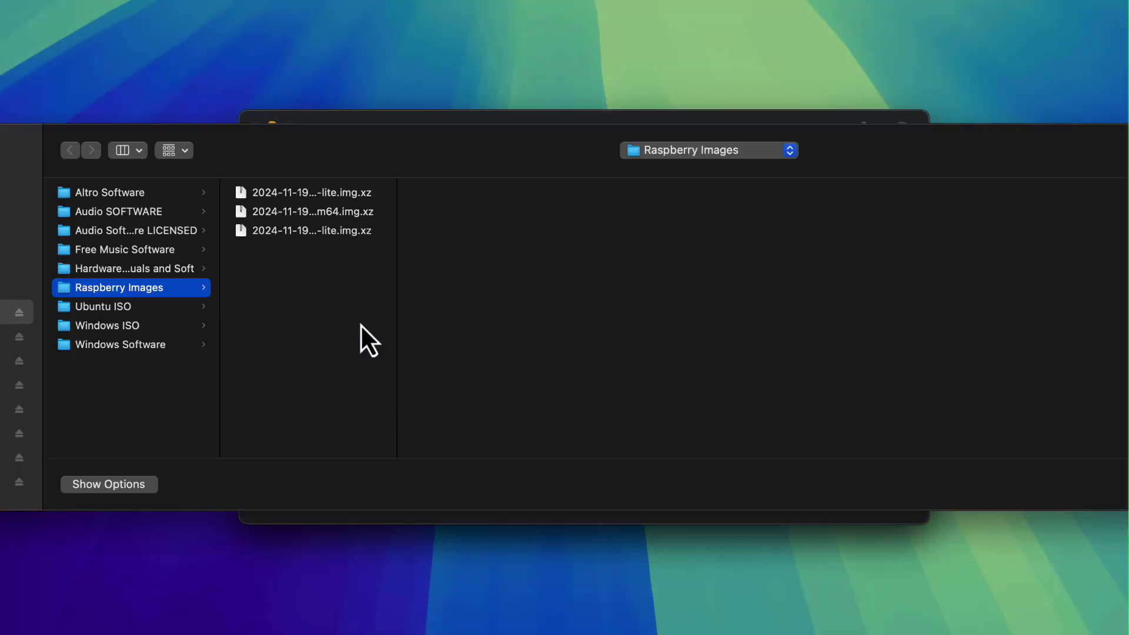
drag(396, 235, 655, 235)
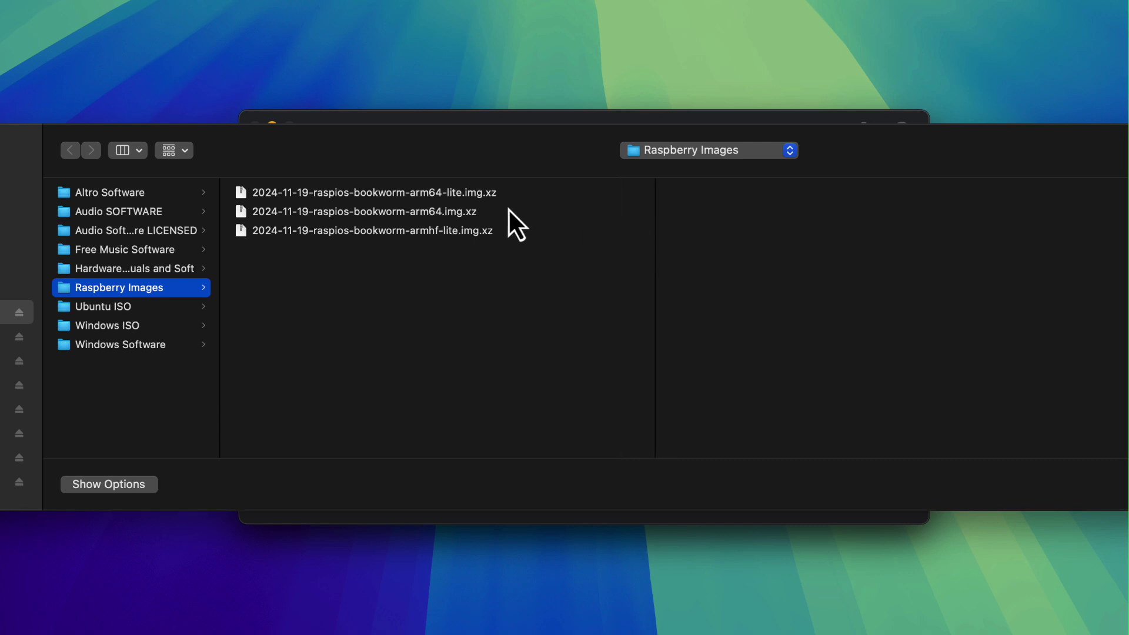
click(411, 212)
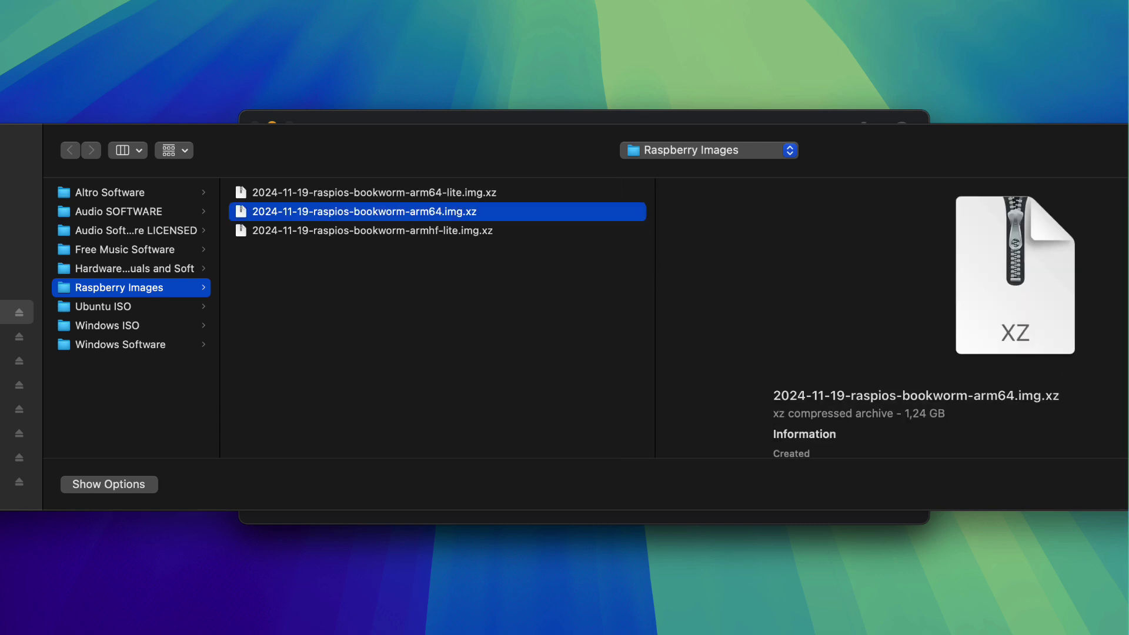
key(Return)
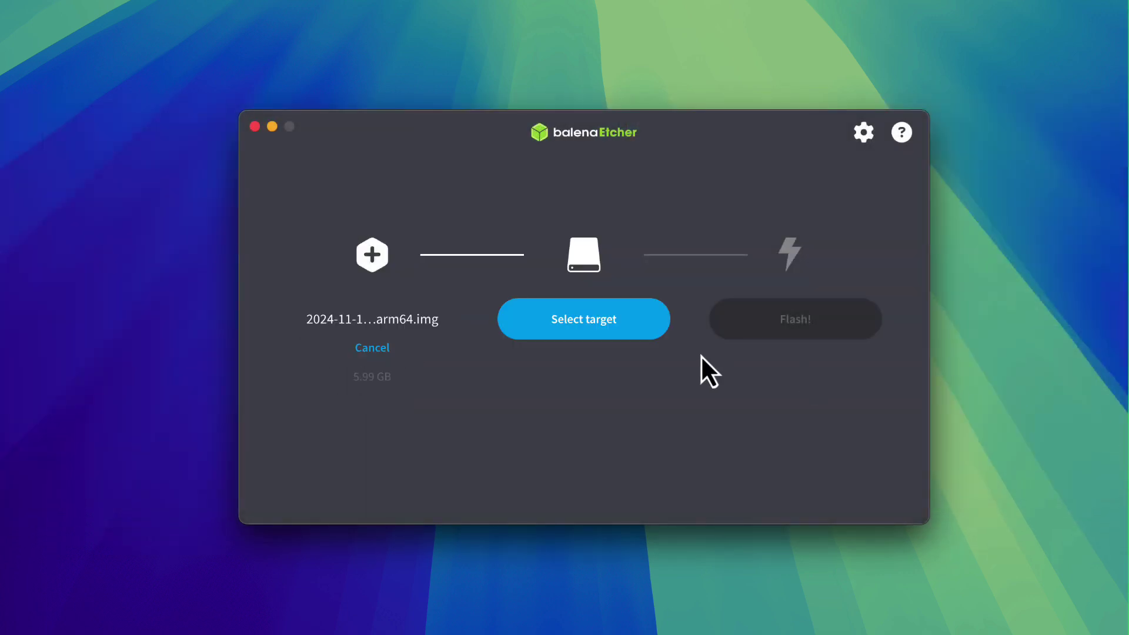
Step: Flash the image to the 15.5 GB Generic MassStorageClass card, entering the password
click(595, 325)
scroll(591, 329, down, 5)
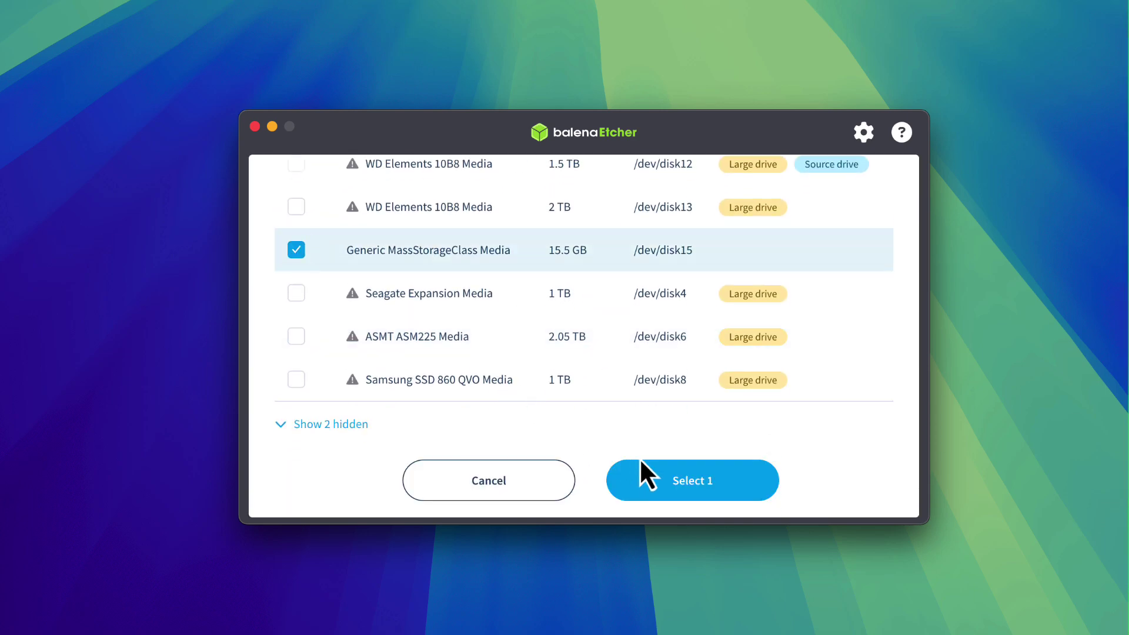
click(675, 478)
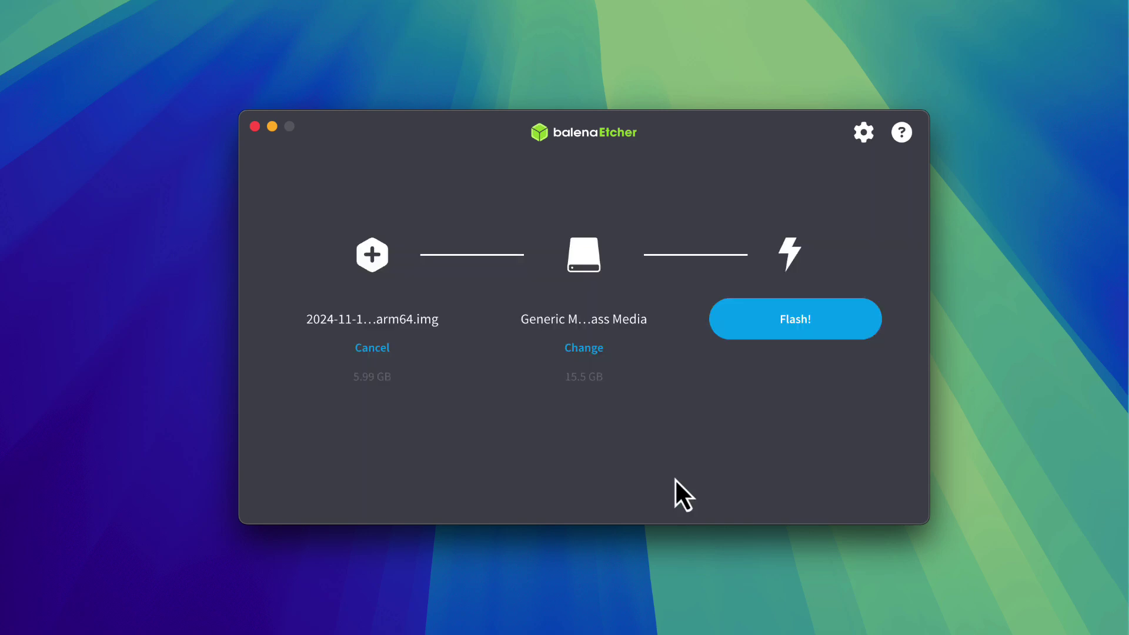
click(761, 321)
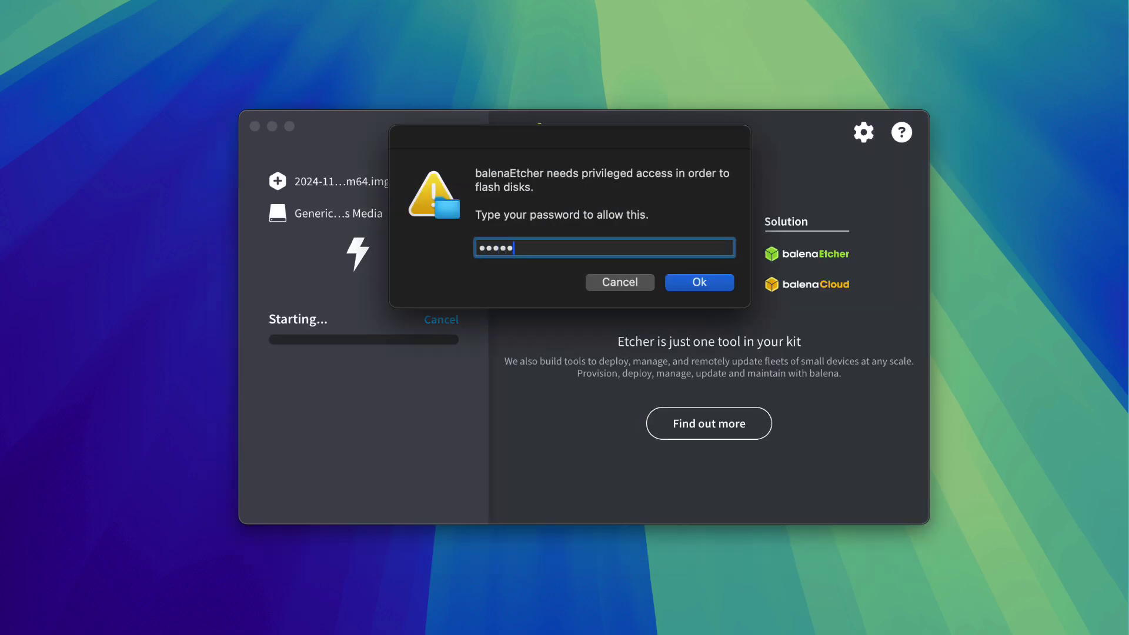
key(Return)
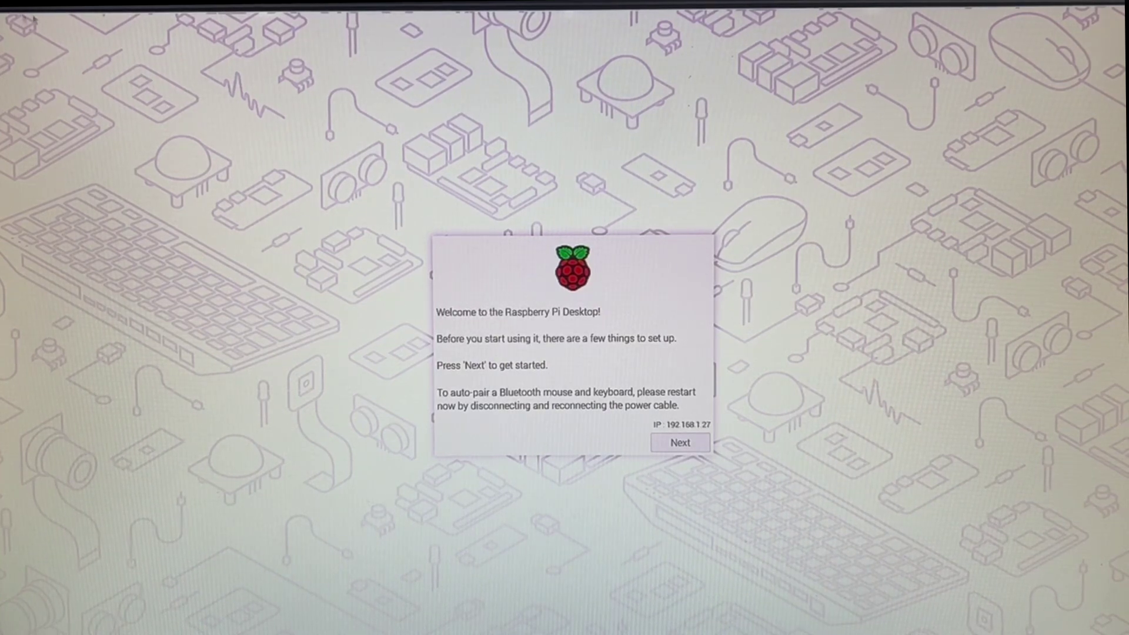
Step: Set the country to Italy with Italian language but English kept, then restart the Pi
click(680, 442)
click(658, 301)
scroll(659, 300, up, 15)
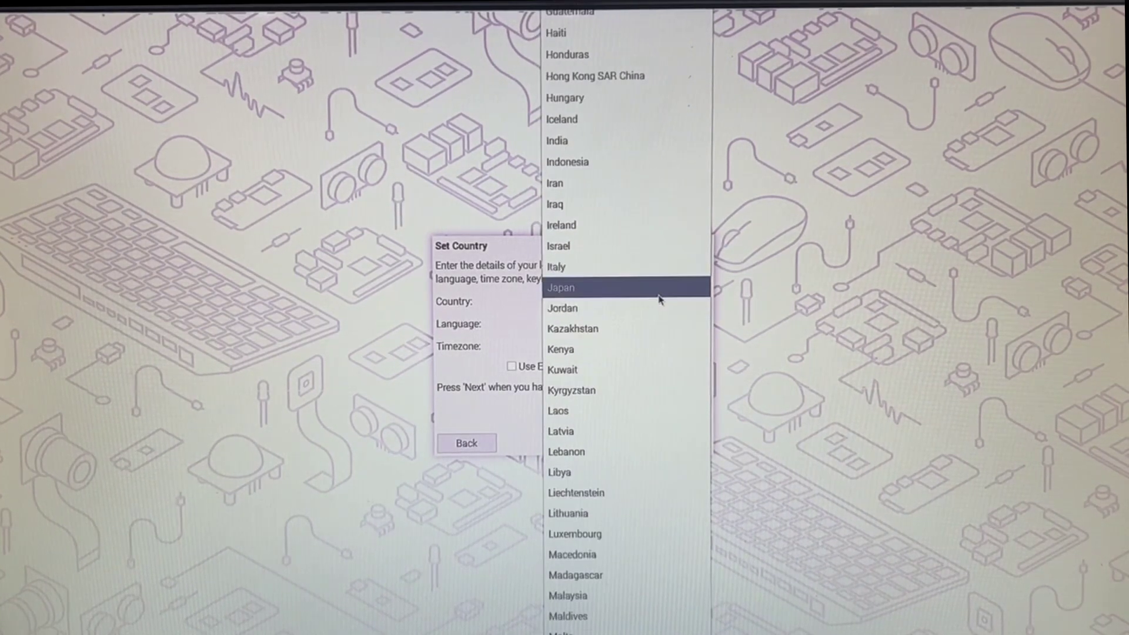
click(664, 266)
click(646, 323)
click(612, 382)
click(549, 369)
click(669, 445)
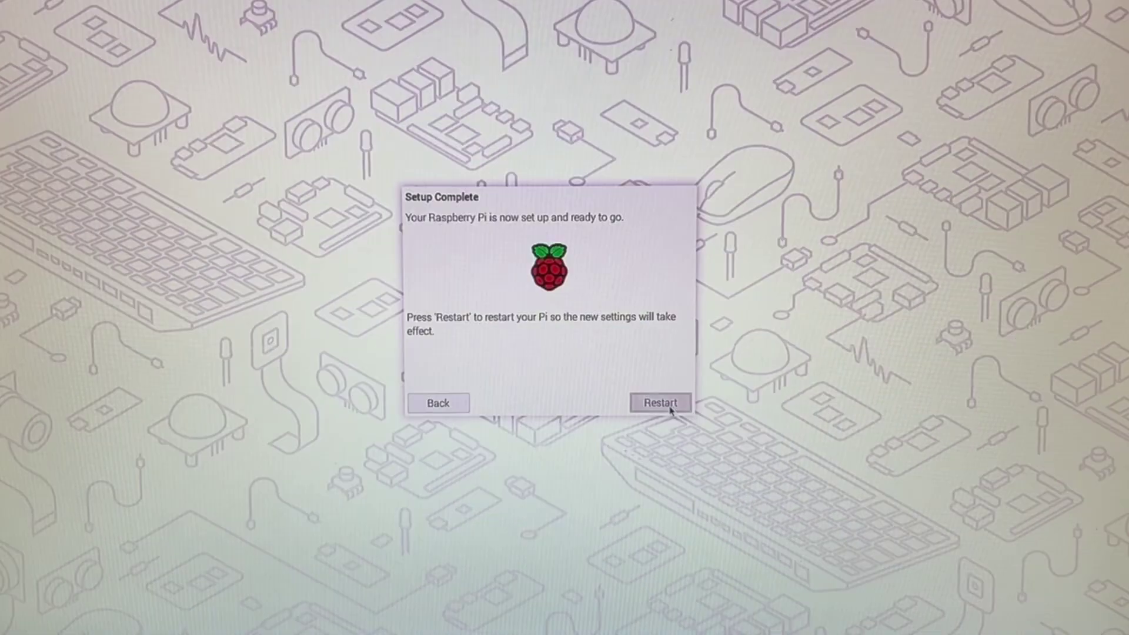
click(658, 470)
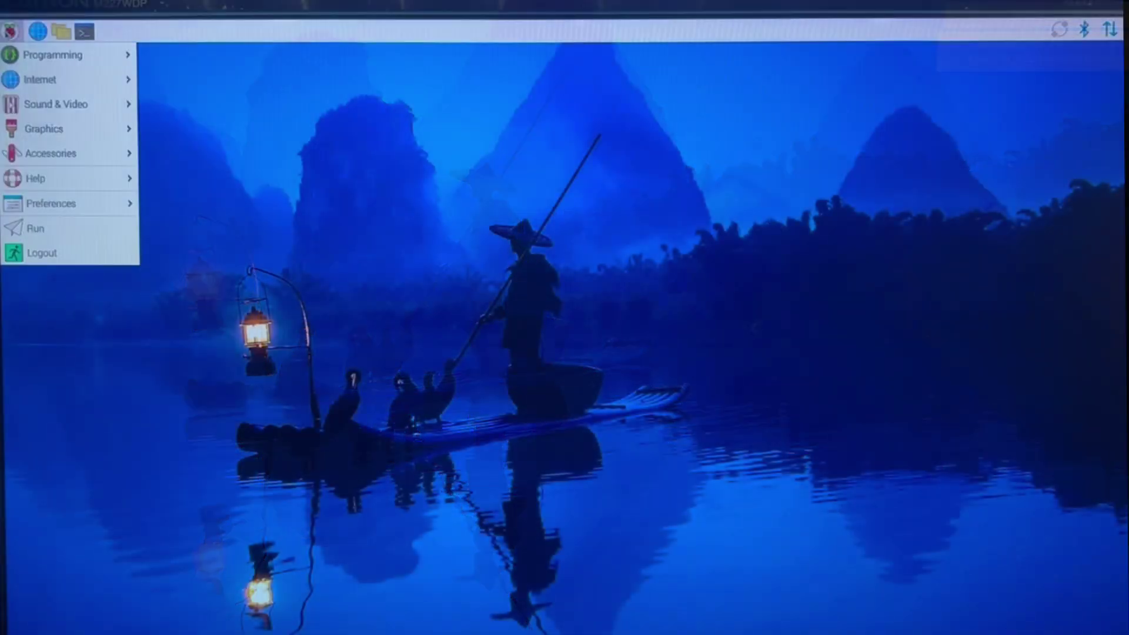
Step: Turn on SSH under Interfaces in Raspberry Pi Configuration and apply it
mouse_move(79, 215)
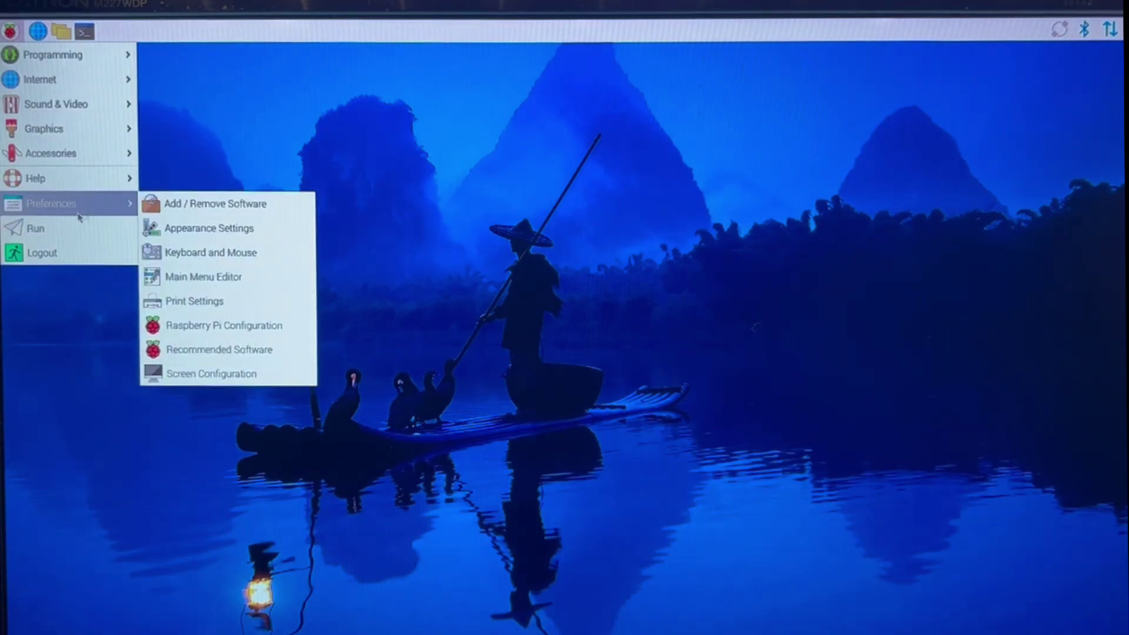
click(259, 333)
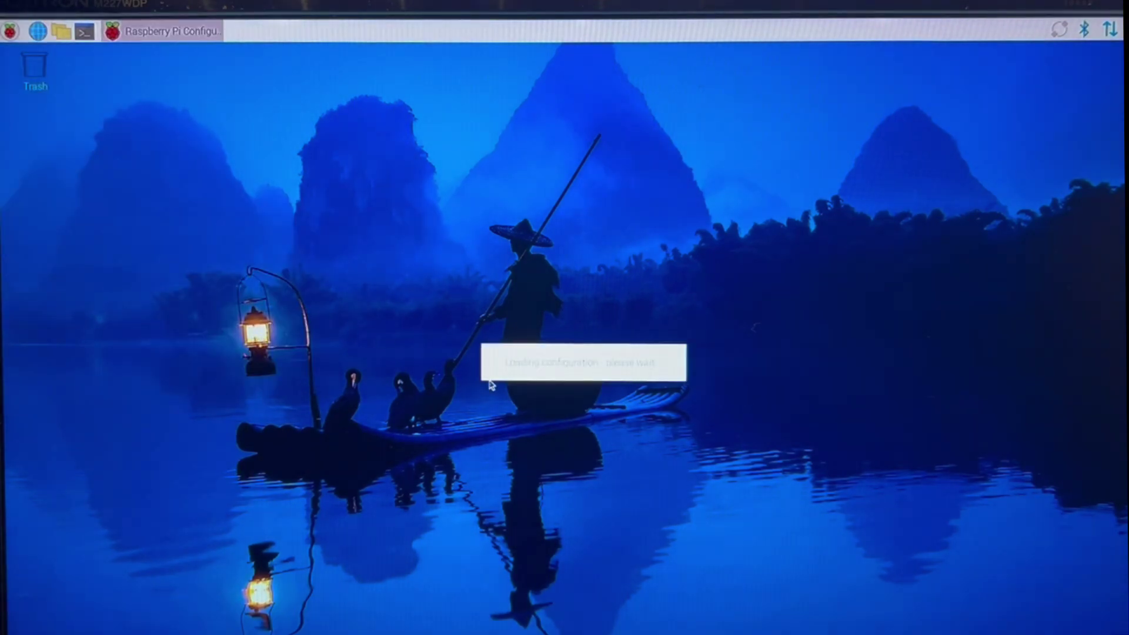
click(562, 271)
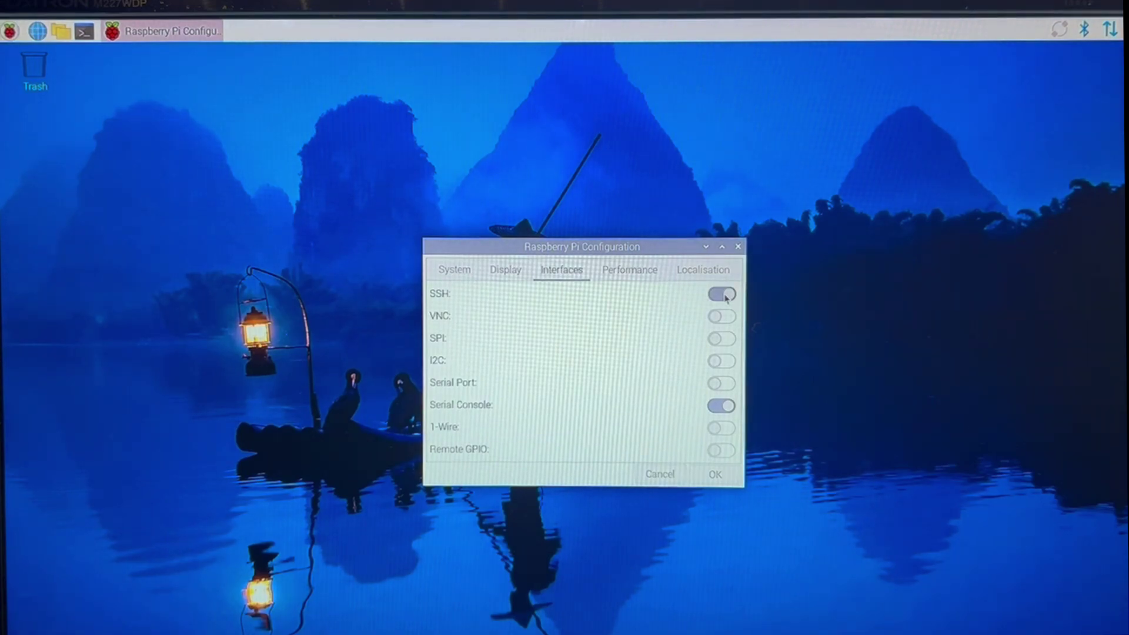
click(716, 474)
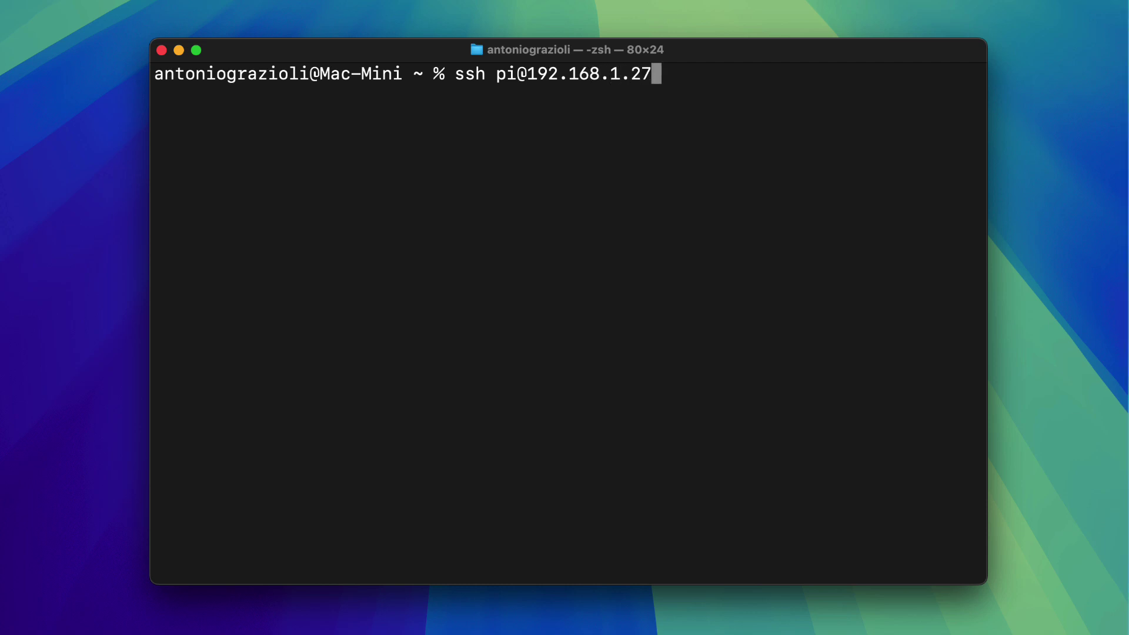
key(Return)
text(yes)
key(Return)
key(Return)
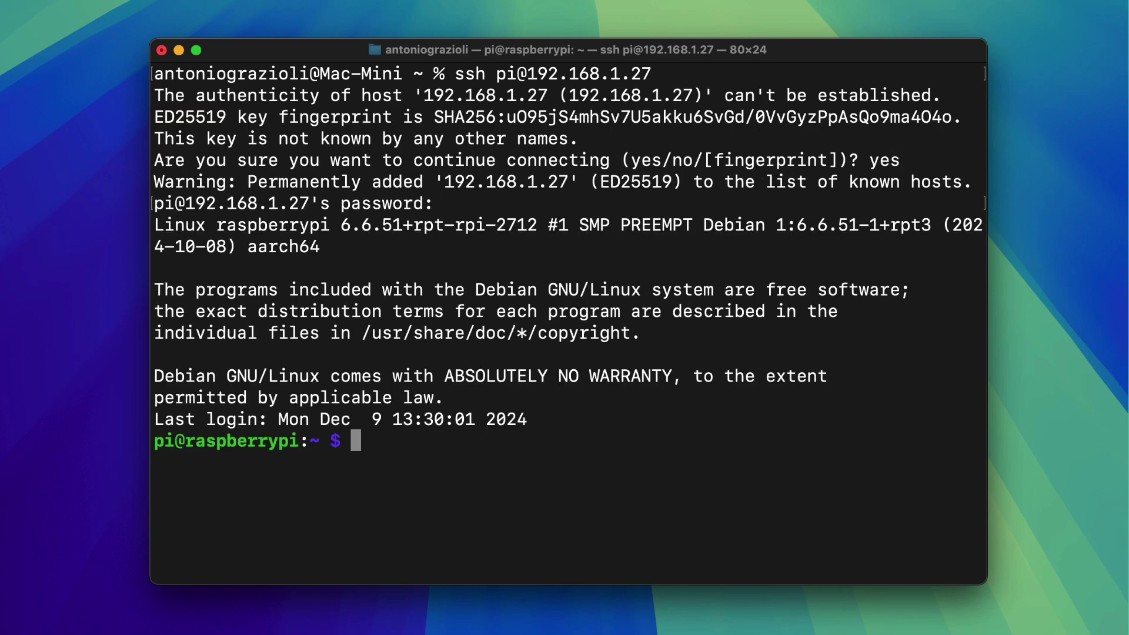
Step: Refresh the Pi's package lists with sudo apt-get update
text(sudo apt-get update)
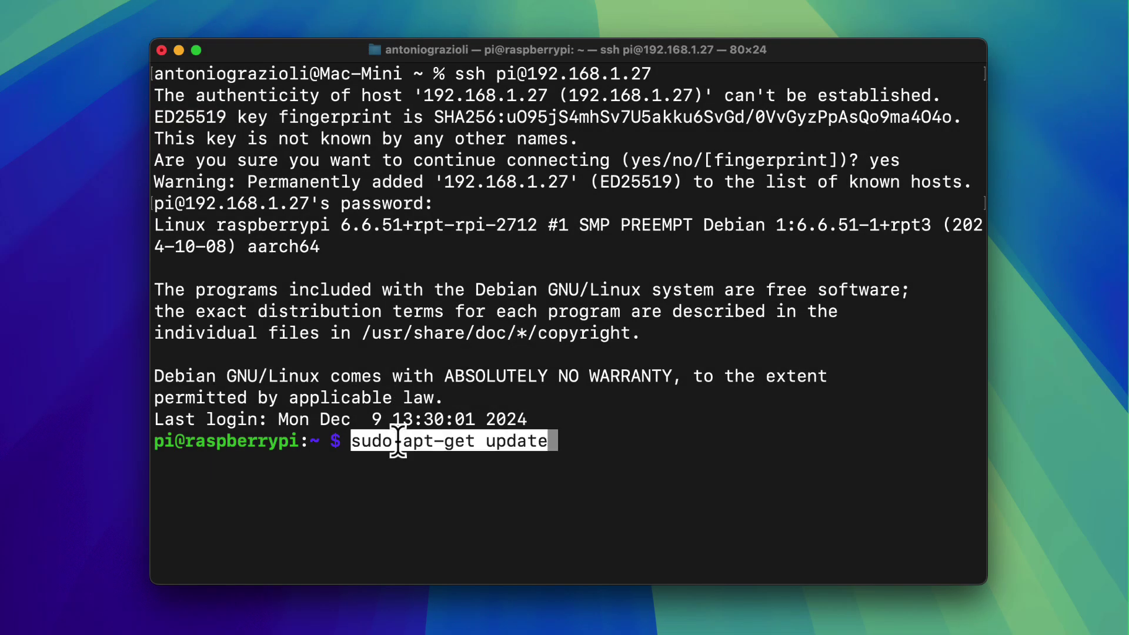
key(Return)
scroll(566, 324, up, 3)
scroll(566, 324, down, 3)
Step: Install apt-transport-https, gpgv and wget, confirming with y
text(sudo apt-get install apt-transport-https gpgv wget)
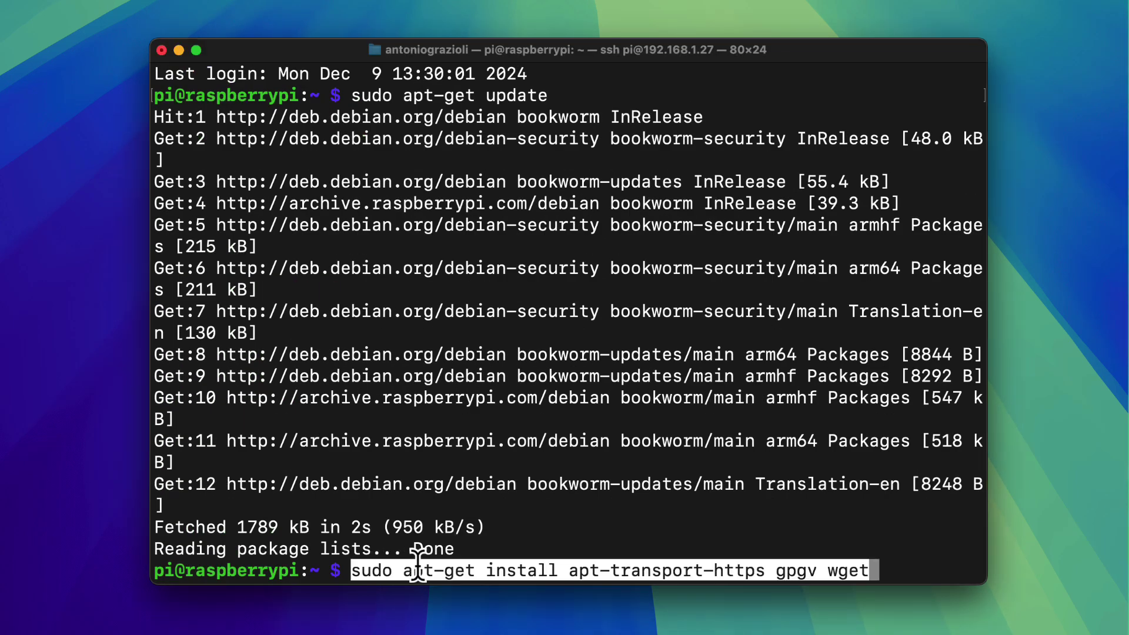
key(Return)
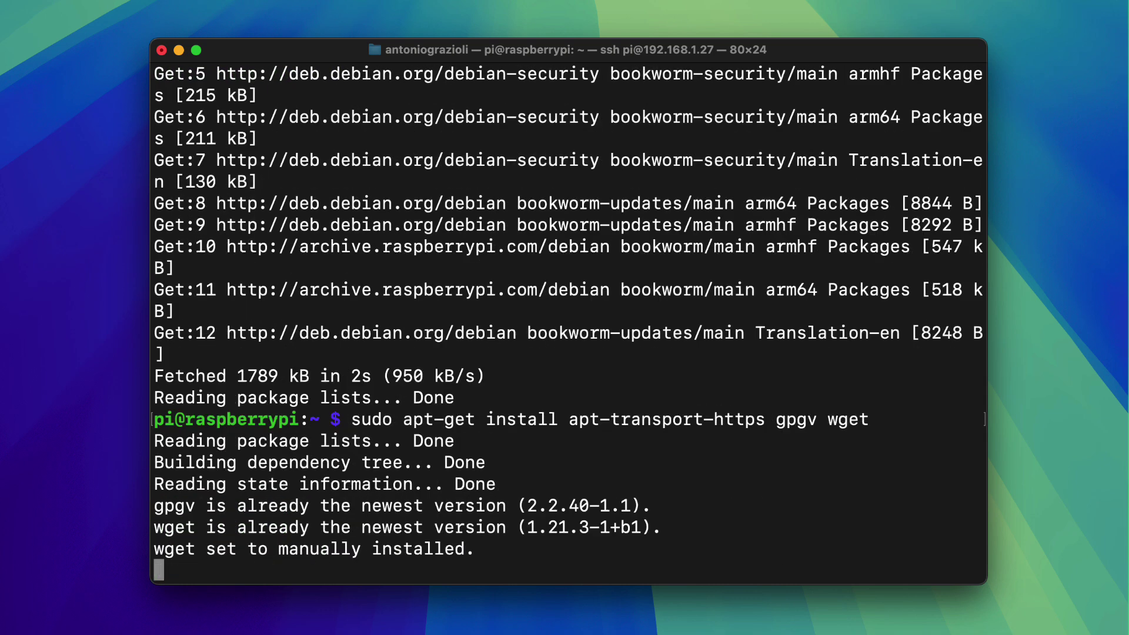
key(super+Tab)
click(570, 569)
text(y)
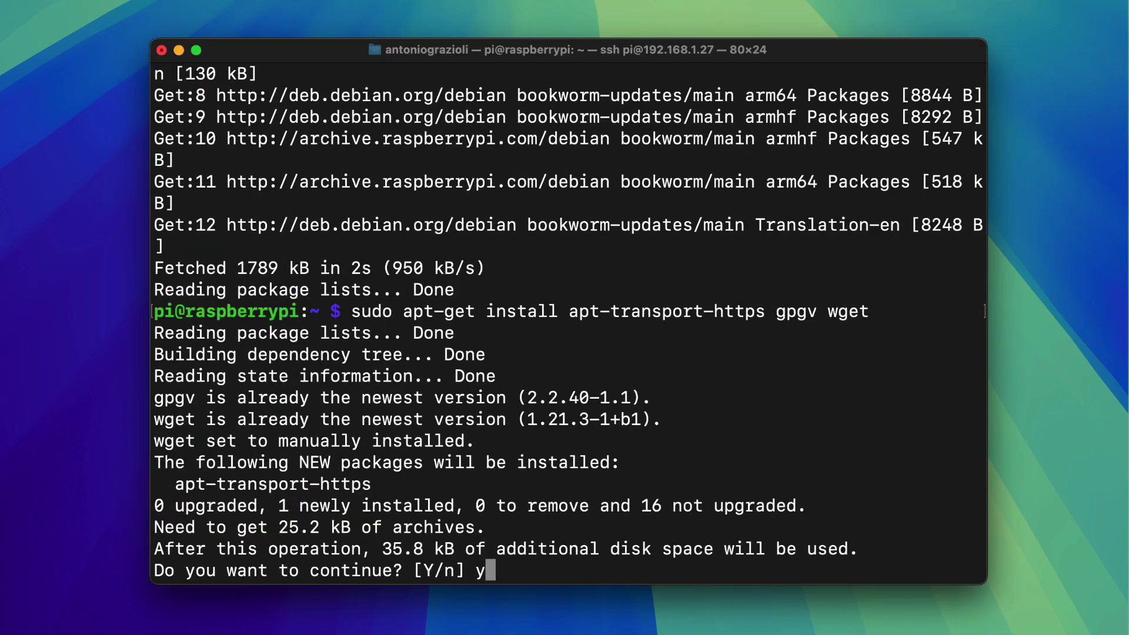
key(Return)
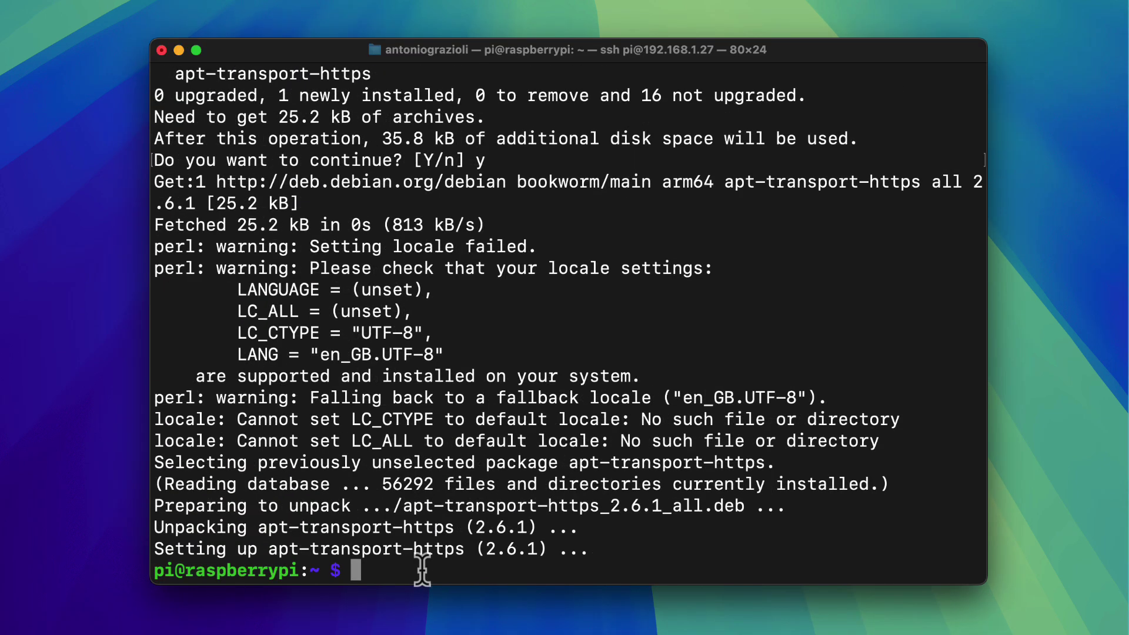
Step: Download kxstudio-repos_11.1.0_all.deb with the wget command, running it twice
text(wget https://launchpad.net/~kxstudio-debian/+archive/kxstudio/+files/kxstudio-repos_11.1.0_all.deb)
key(Return)
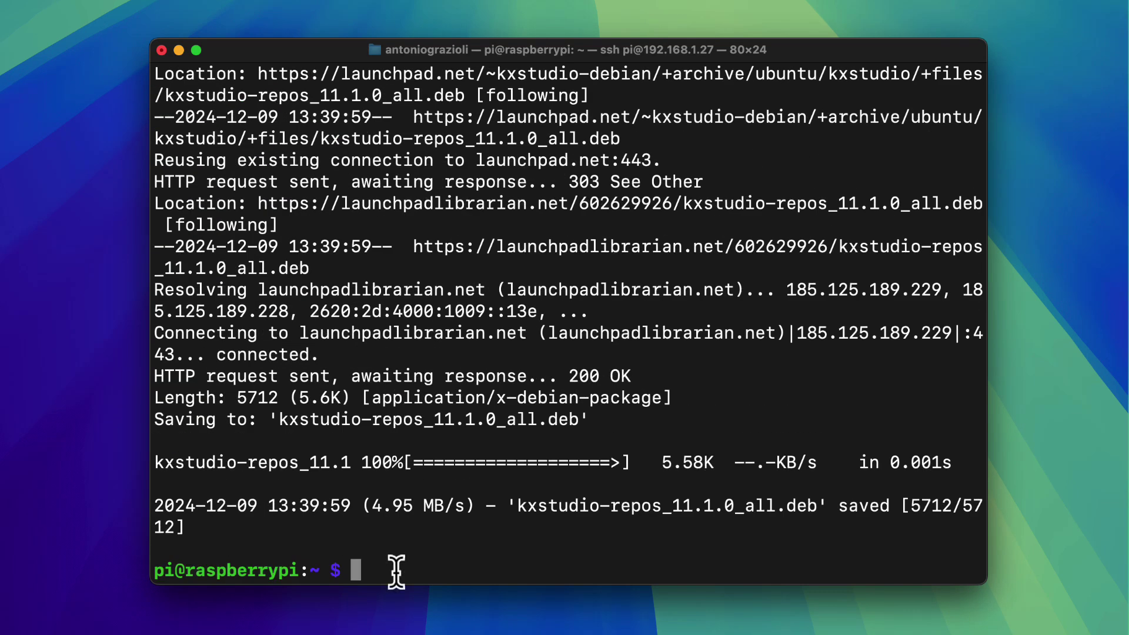
text(wget https://launchpad.net/~kxstudio-debian/+archive/kxstudio/+files/kxstudio-repos_11.1.0_all.deb)
key(Return)
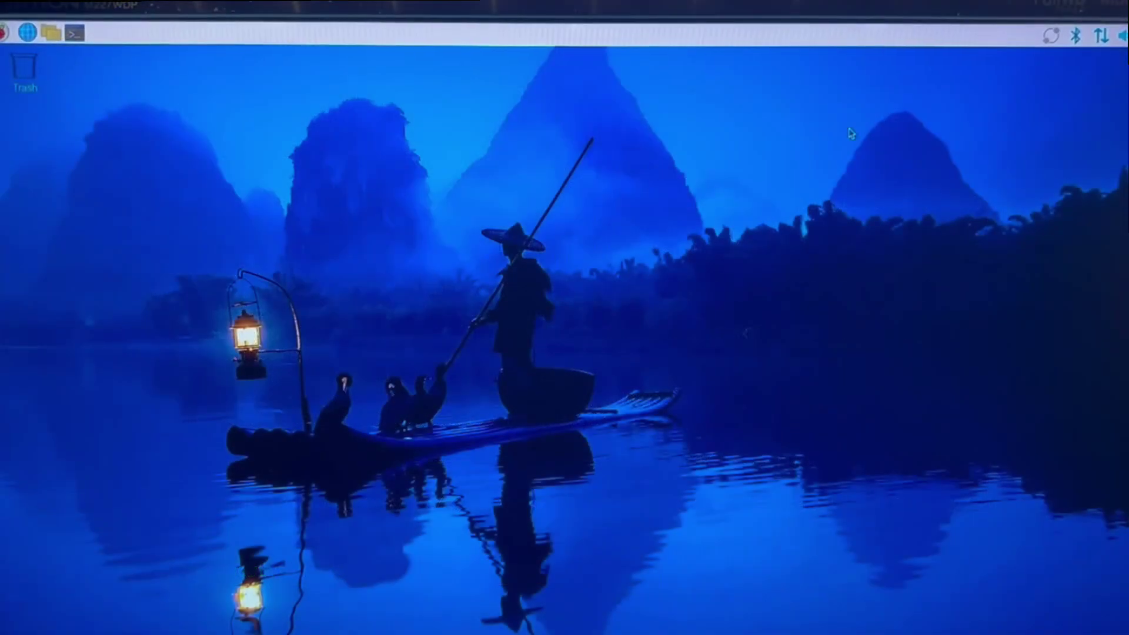
Step: Search Add / Remove Software for 'disthro cardinal'
click(4, 33)
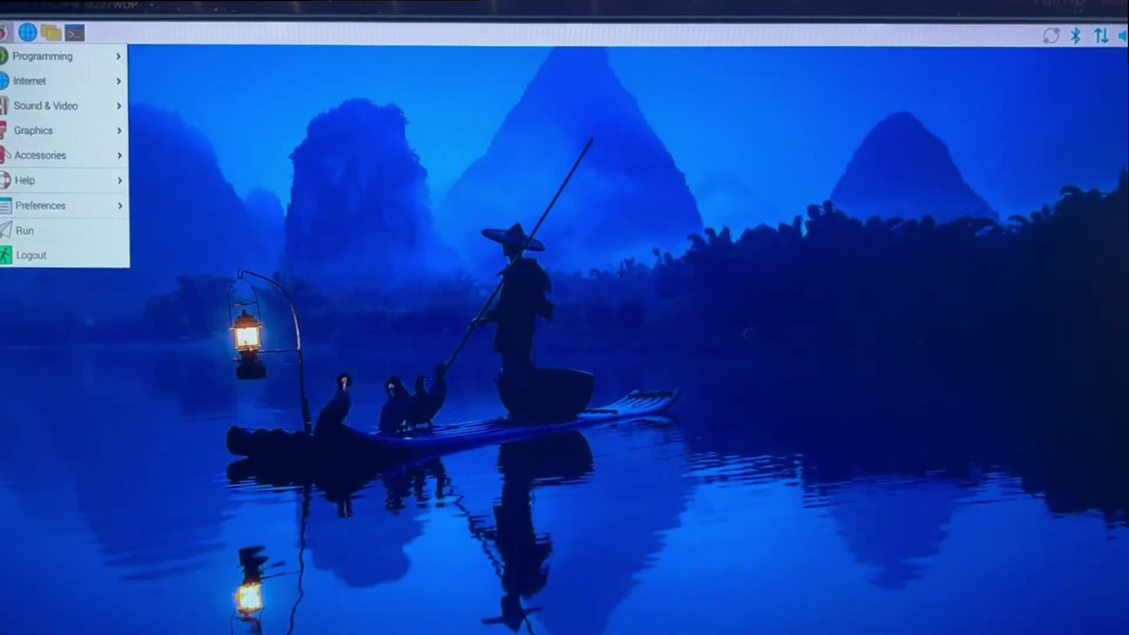
mouse_move(71, 205)
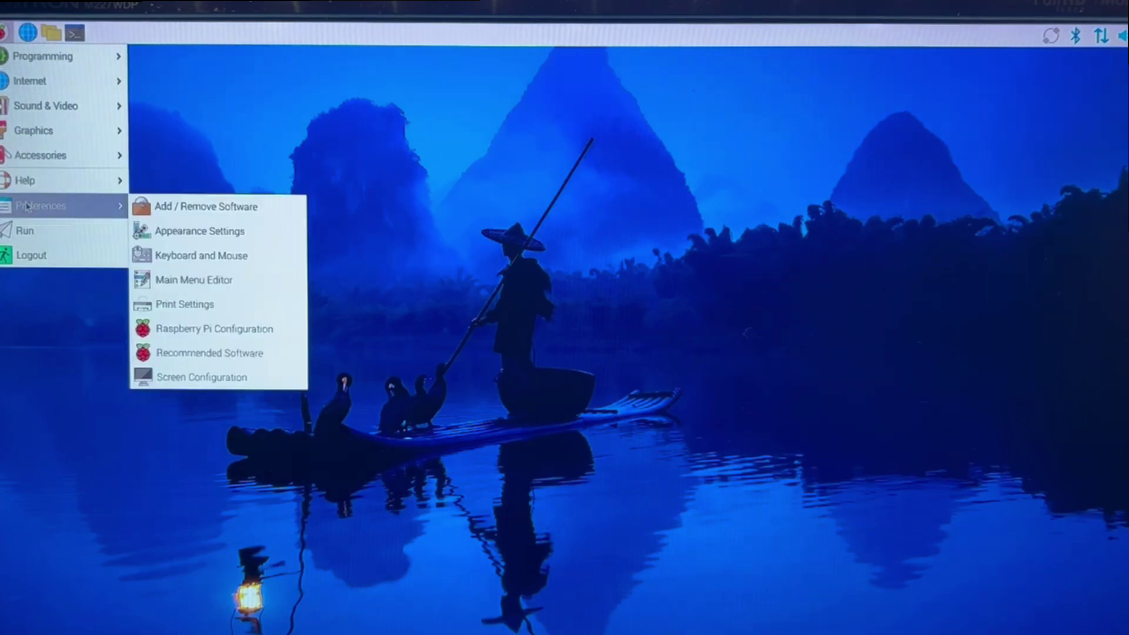
click(147, 209)
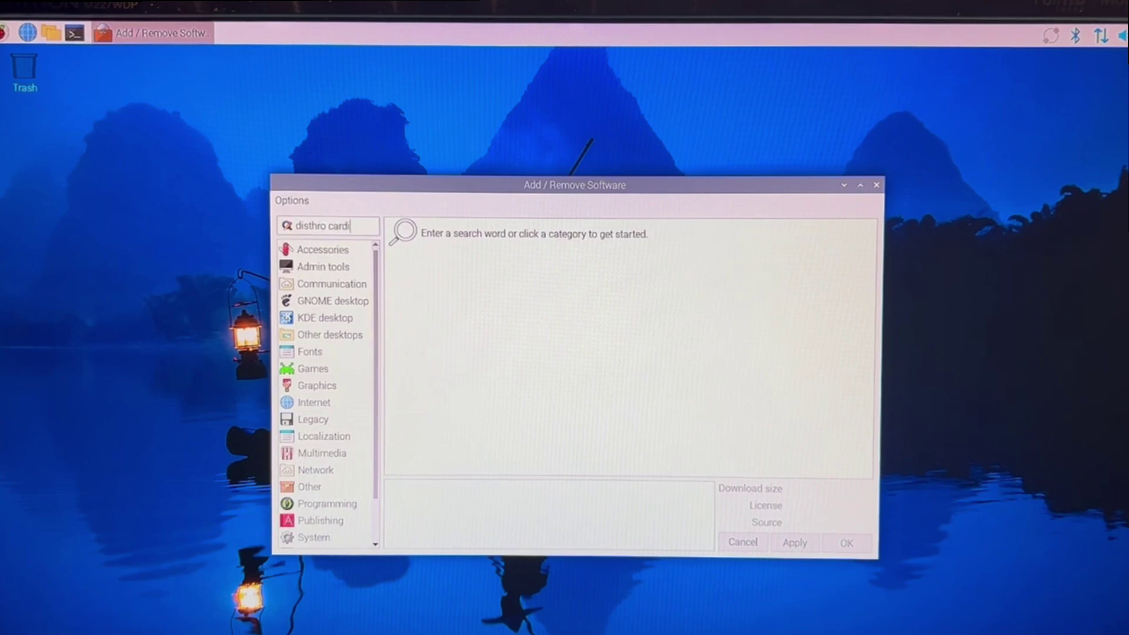
key(Return)
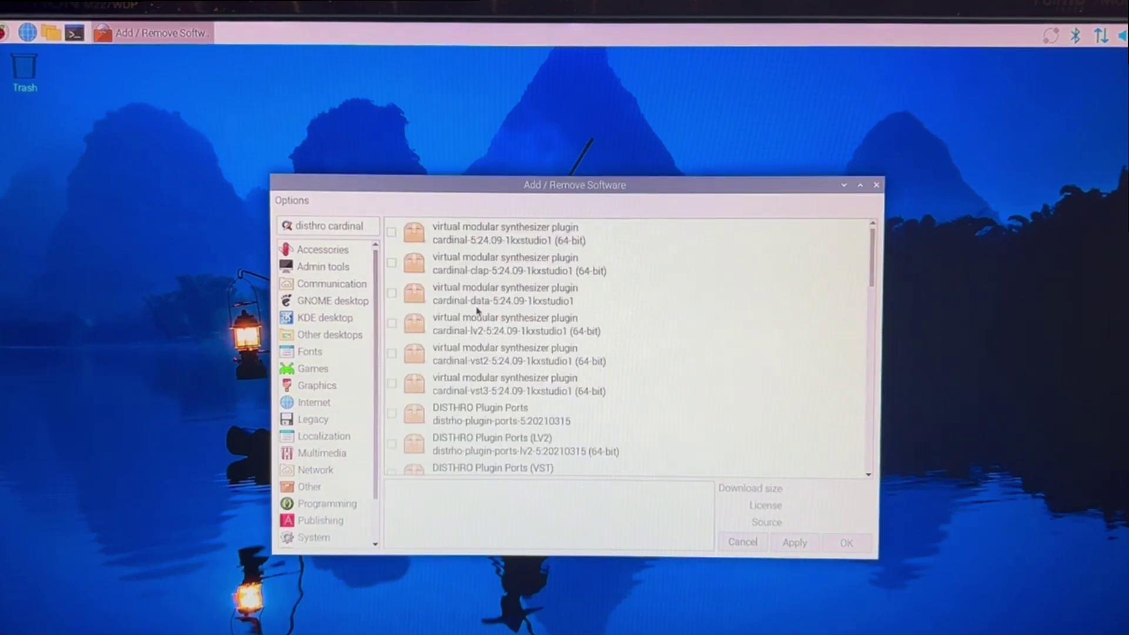
Step: Install the cardinal and cardinal-data packages, authenticating with the password
click(391, 233)
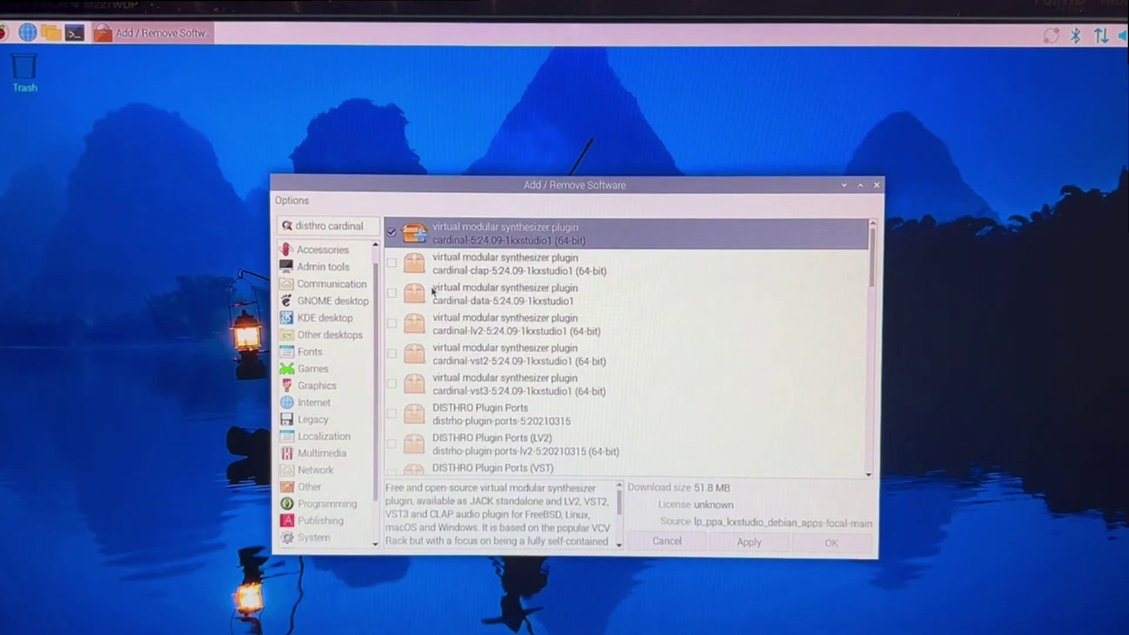
click(392, 293)
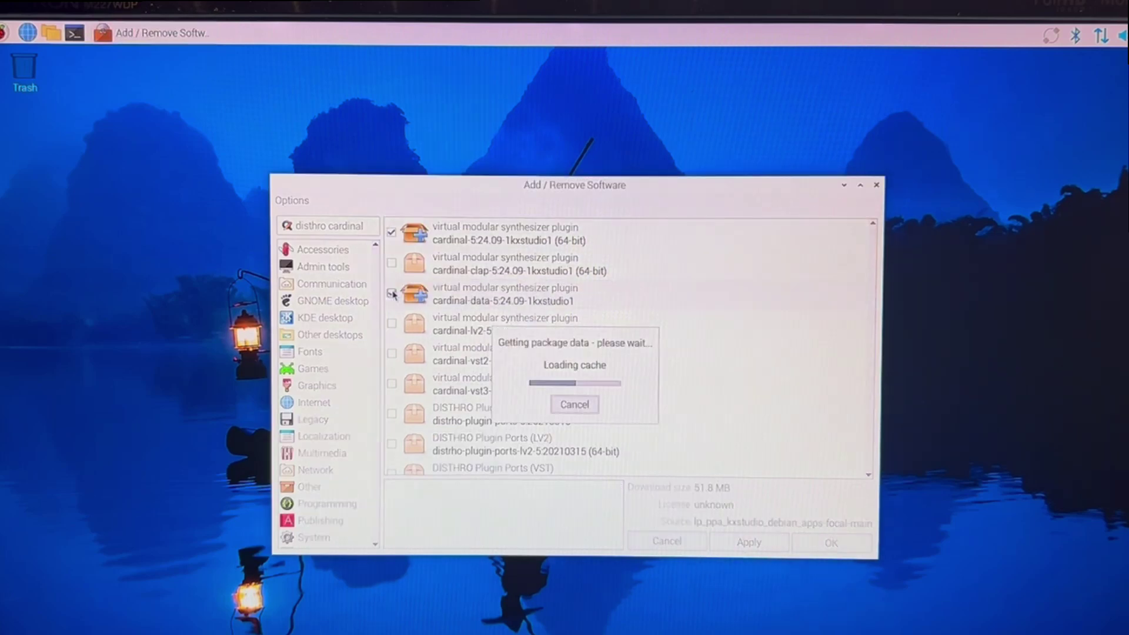
click(830, 544)
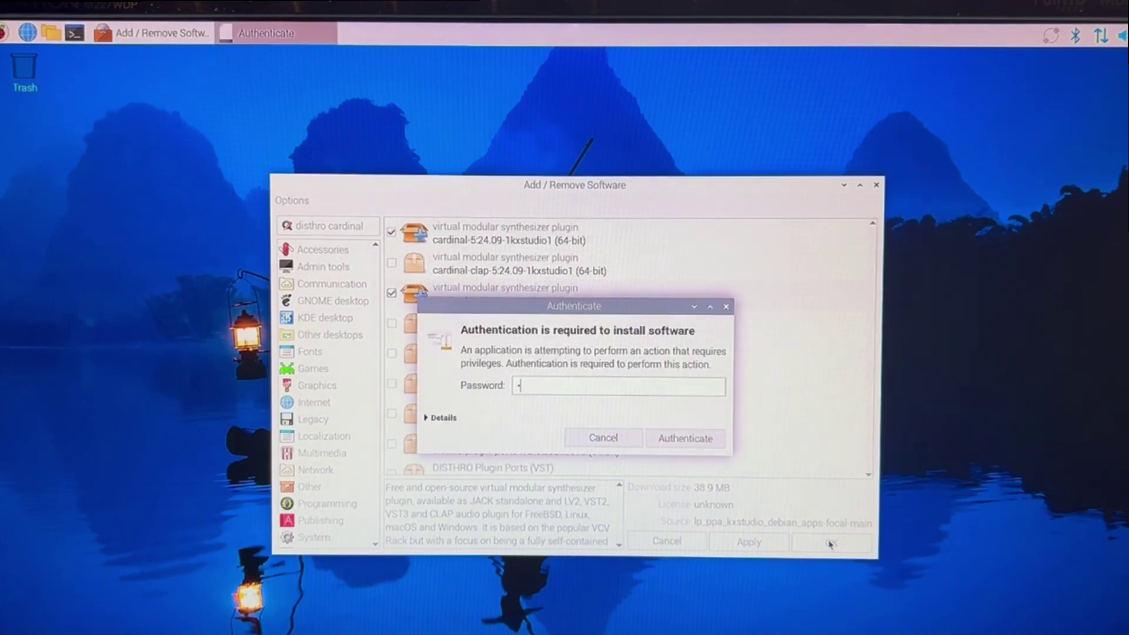
key(Return)
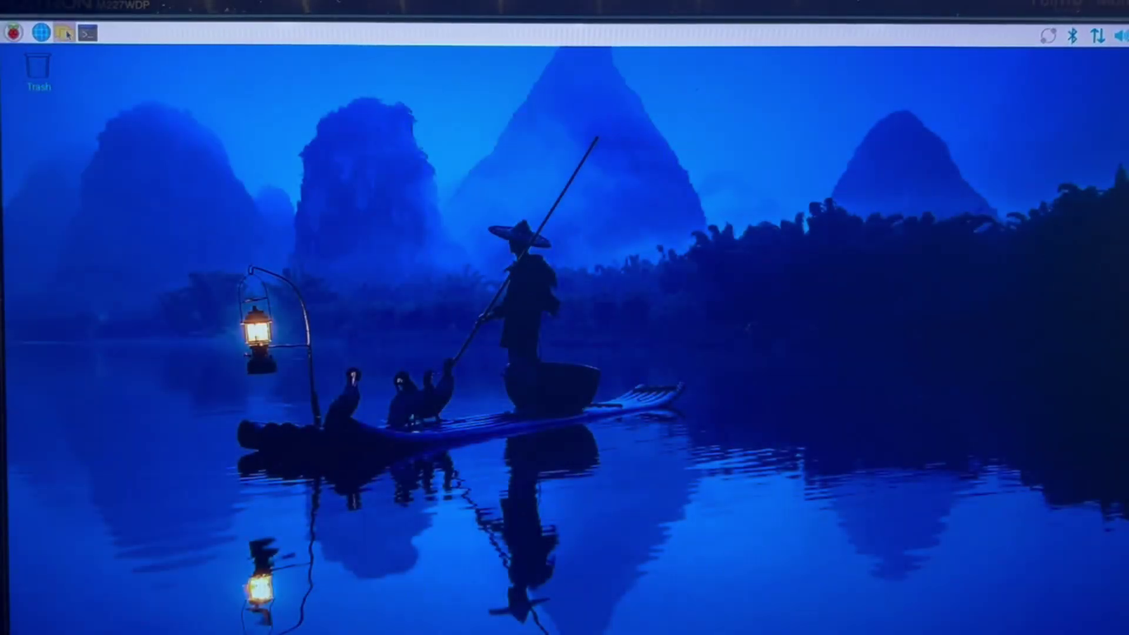
Step: Browse to /usr/bin in File Manager and execute CardinalNative
click(66, 33)
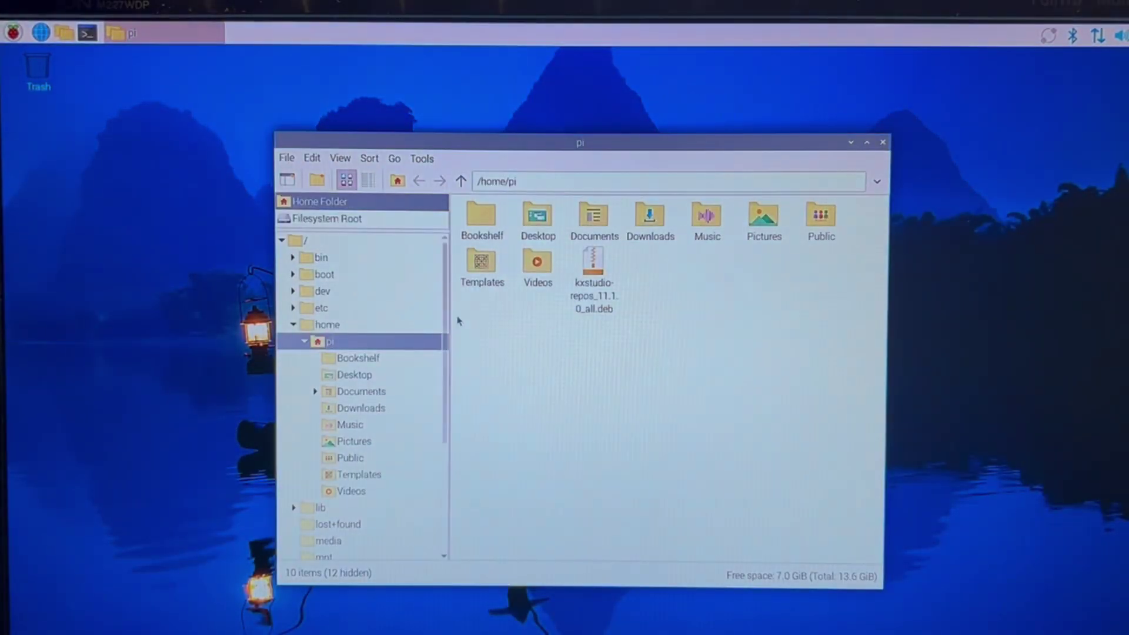
click(292, 325)
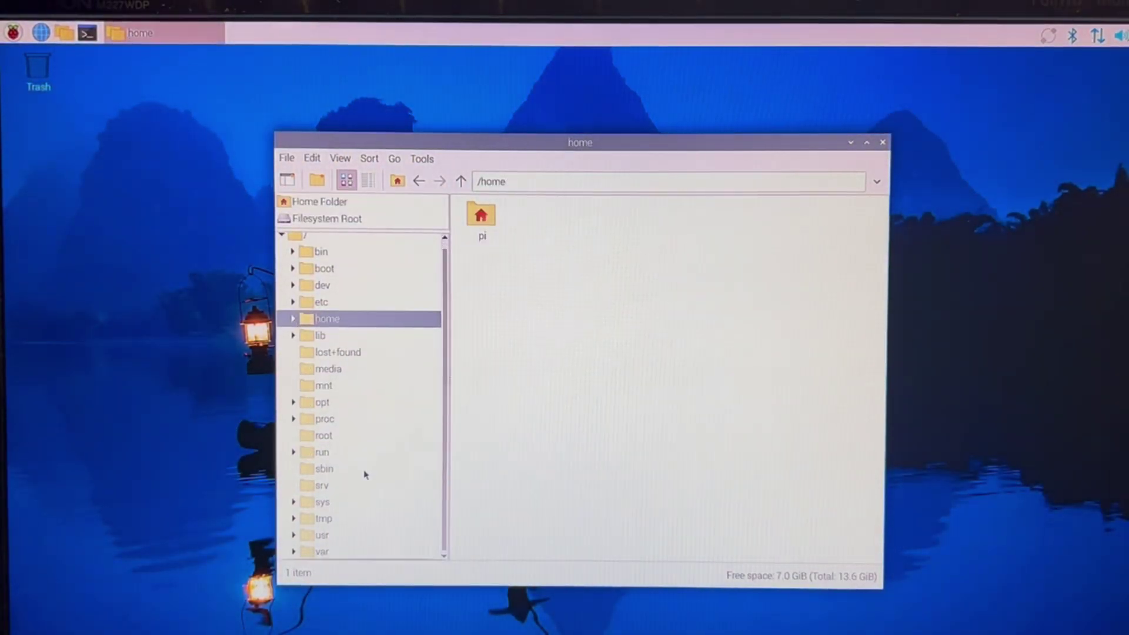
click(293, 534)
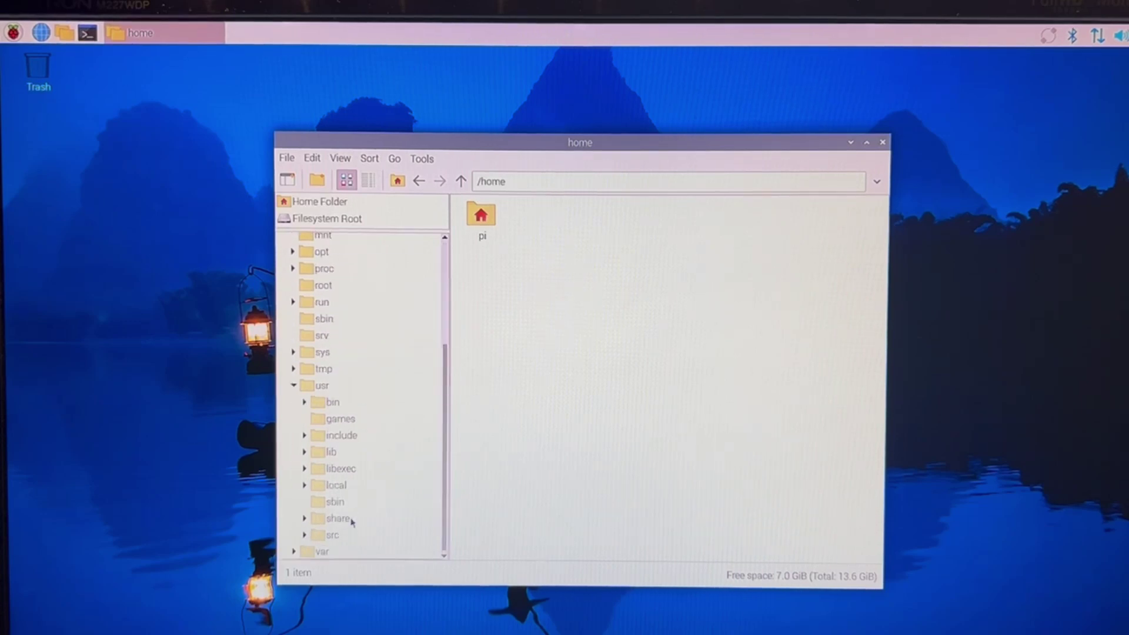
click(323, 403)
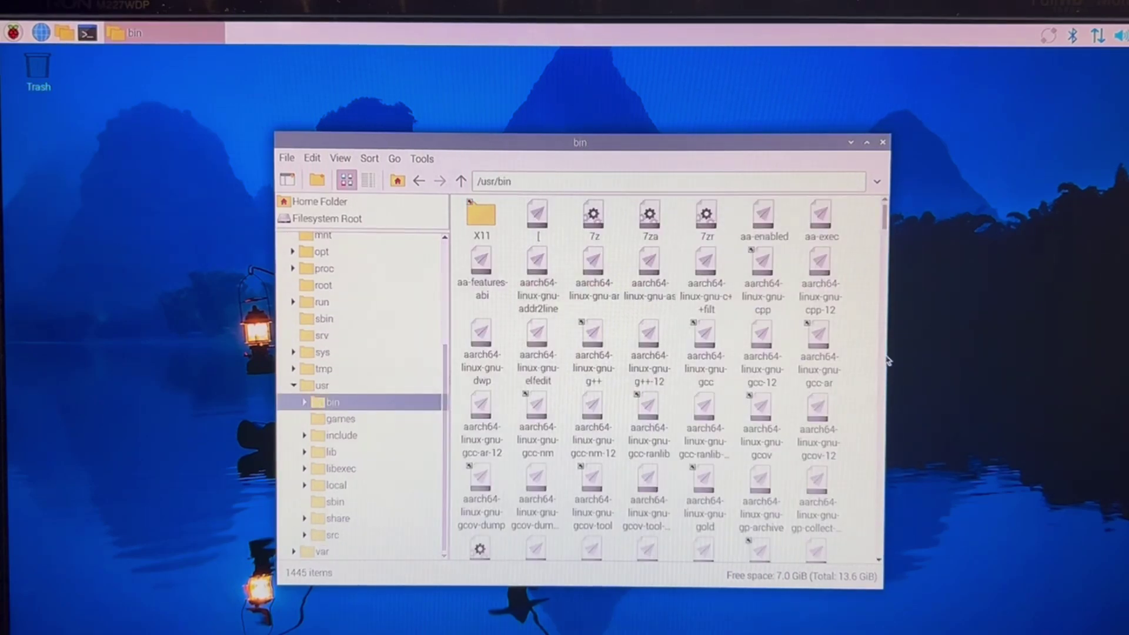
scroll(853, 247, down, 15)
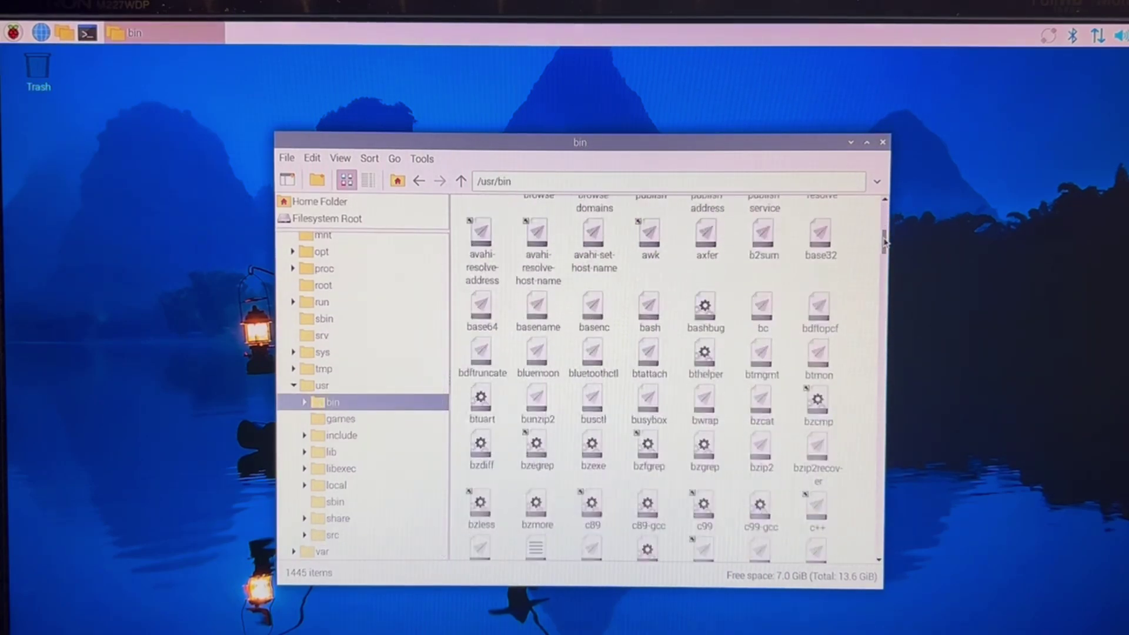
click(821, 241)
double_click(483, 276)
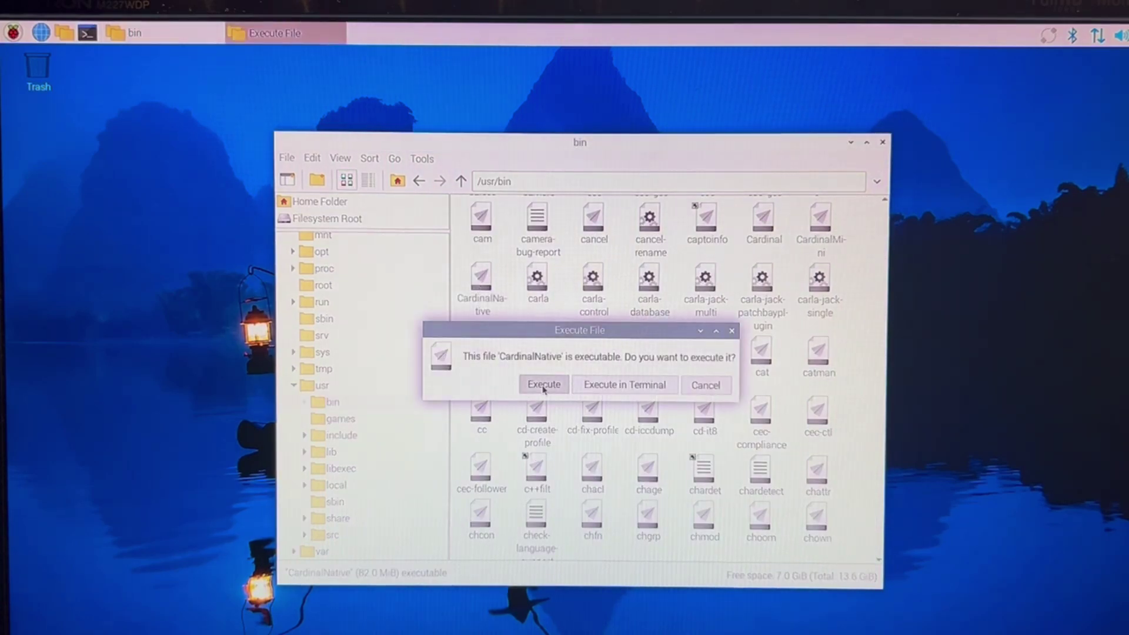
click(544, 386)
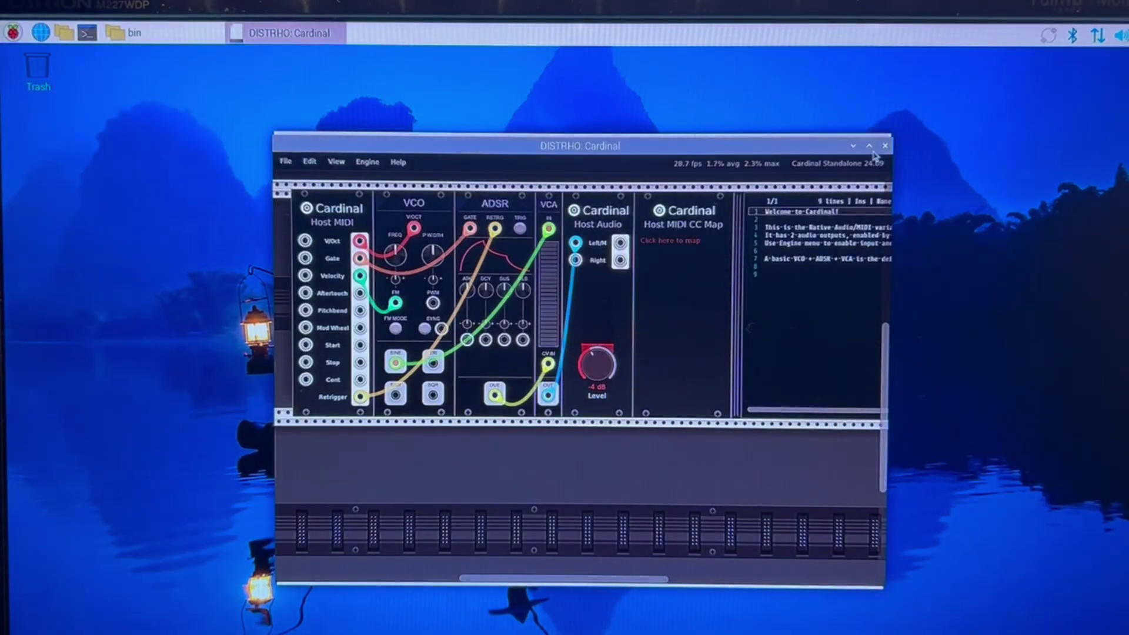
Step: Maximise the Cardinal window, scroll through the module browser, then close it
click(869, 147)
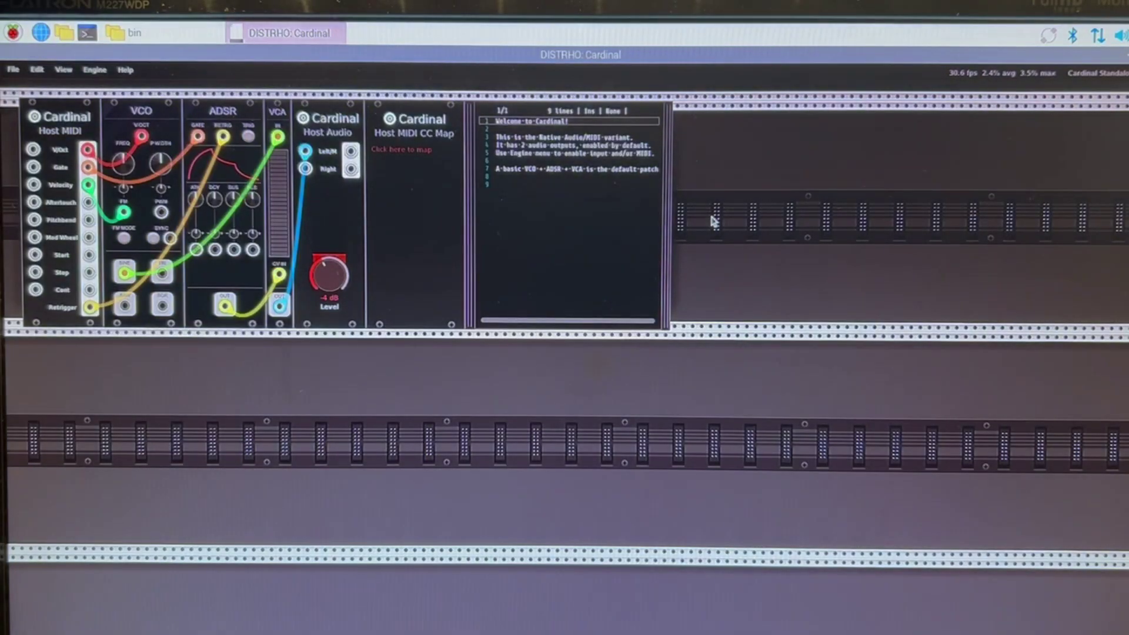
right_click(143, 92)
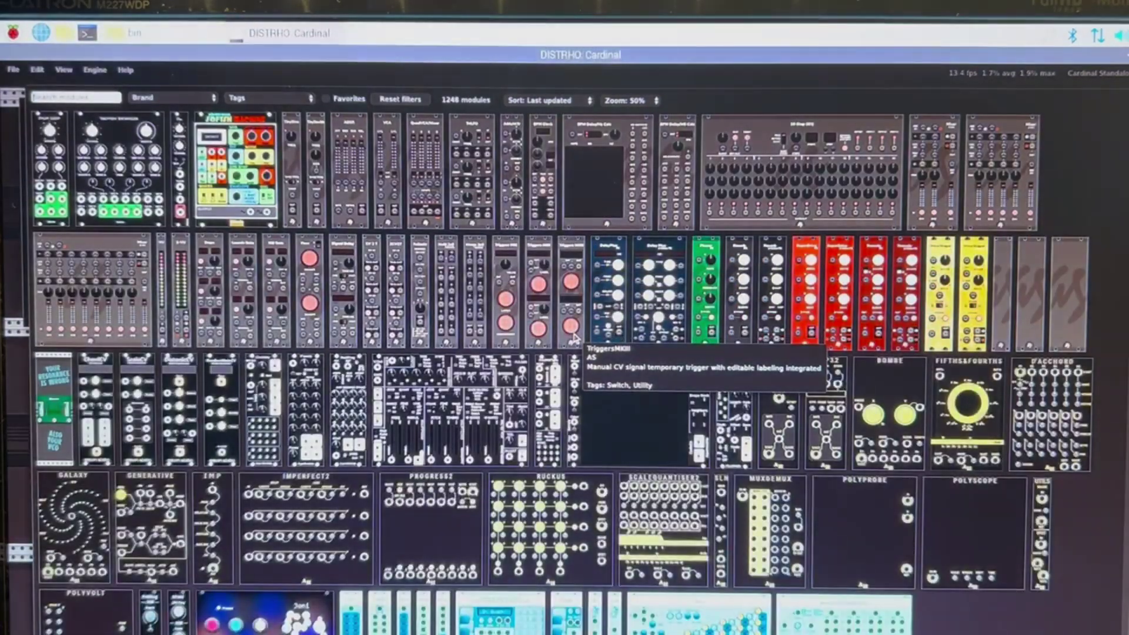
scroll(601, 409, down, 10)
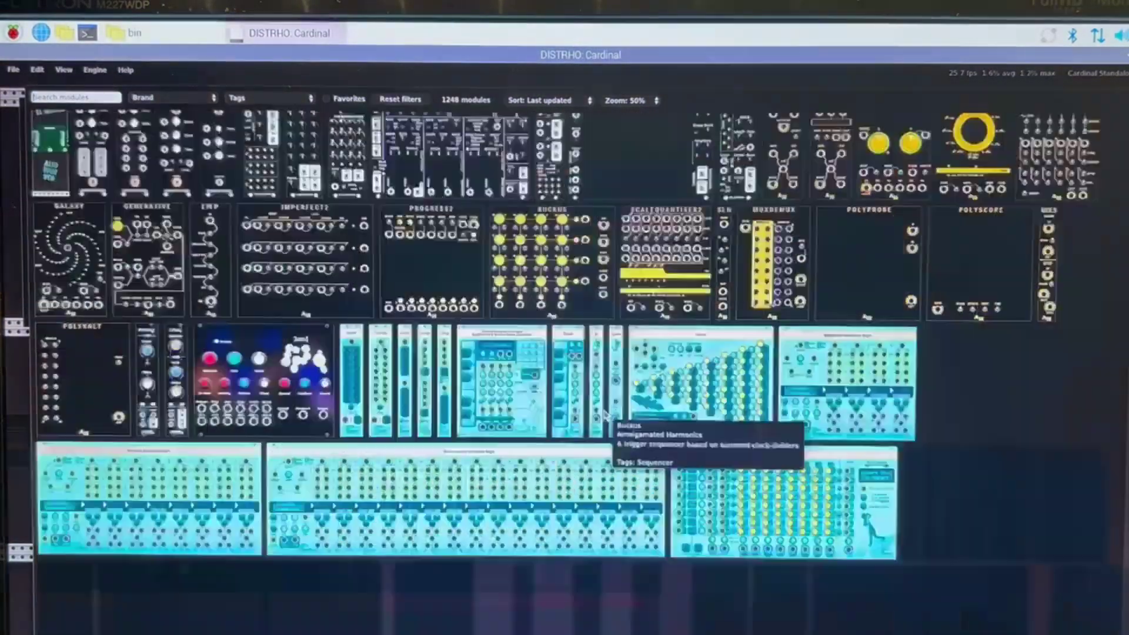
scroll(604, 414, down, 3)
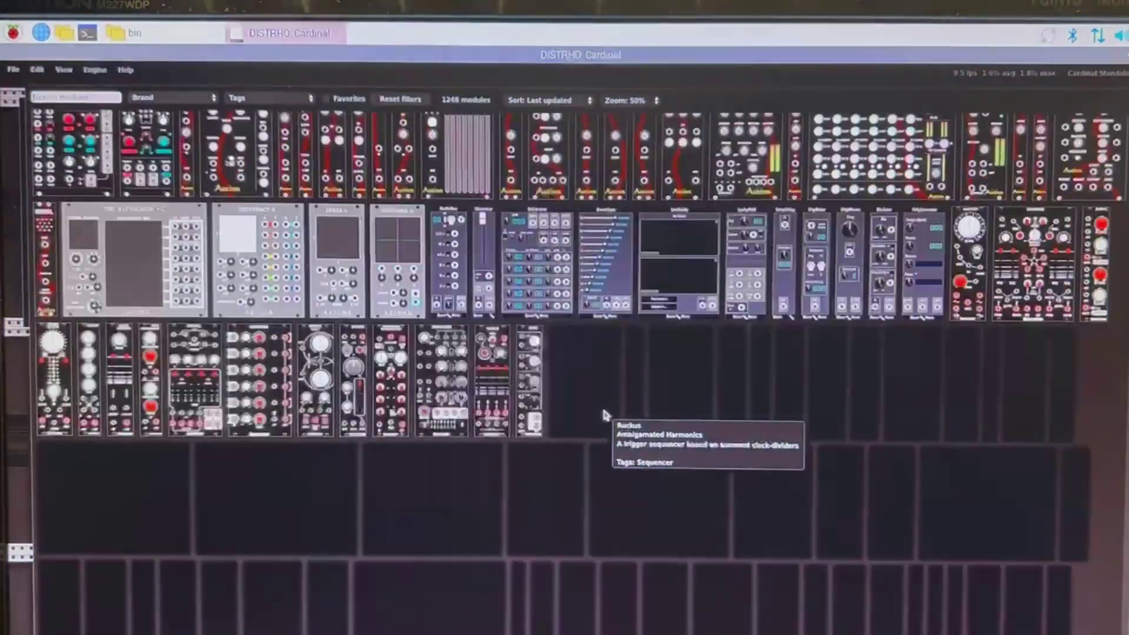
scroll(604, 414, up, 10)
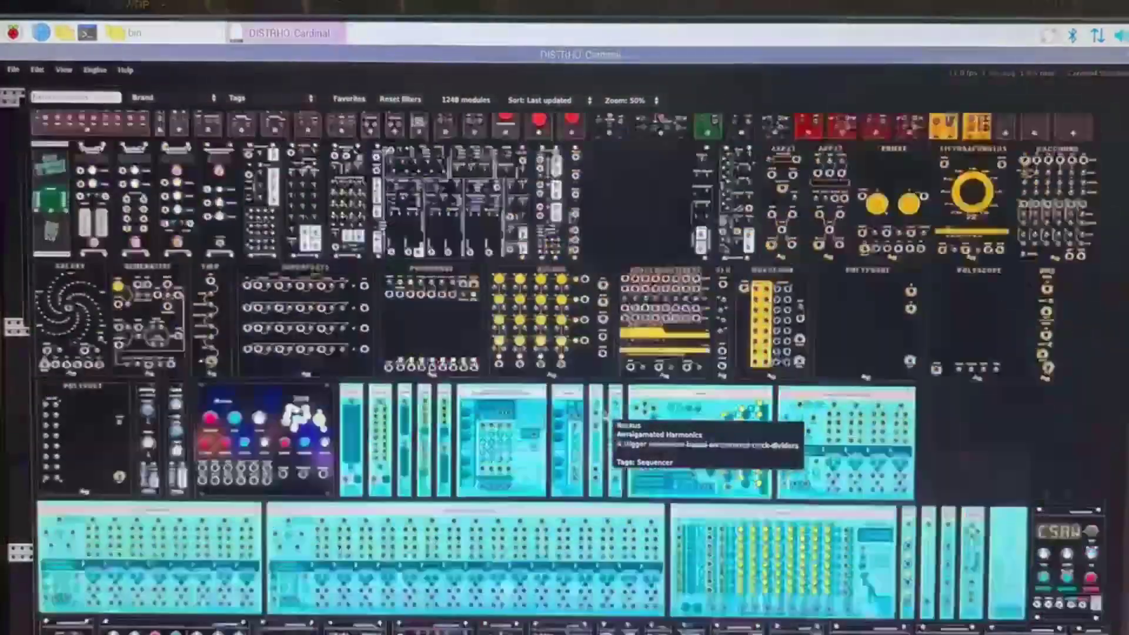
key(Escape)
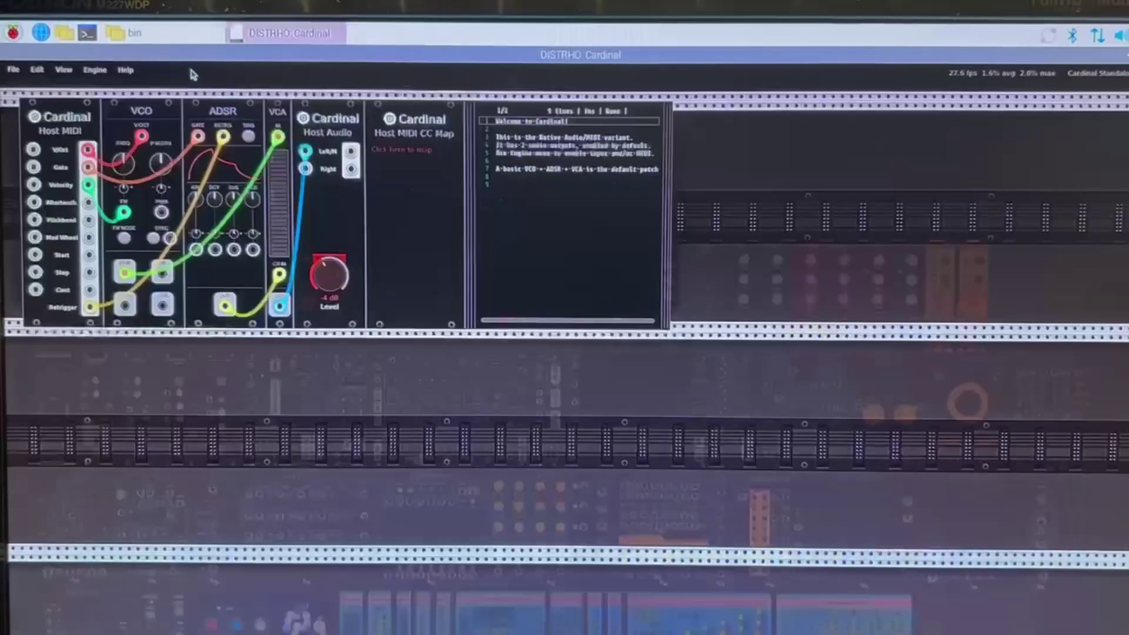
Step: Load falkTX - Divide-no-Conquer from File > Open demo / example project
click(14, 70)
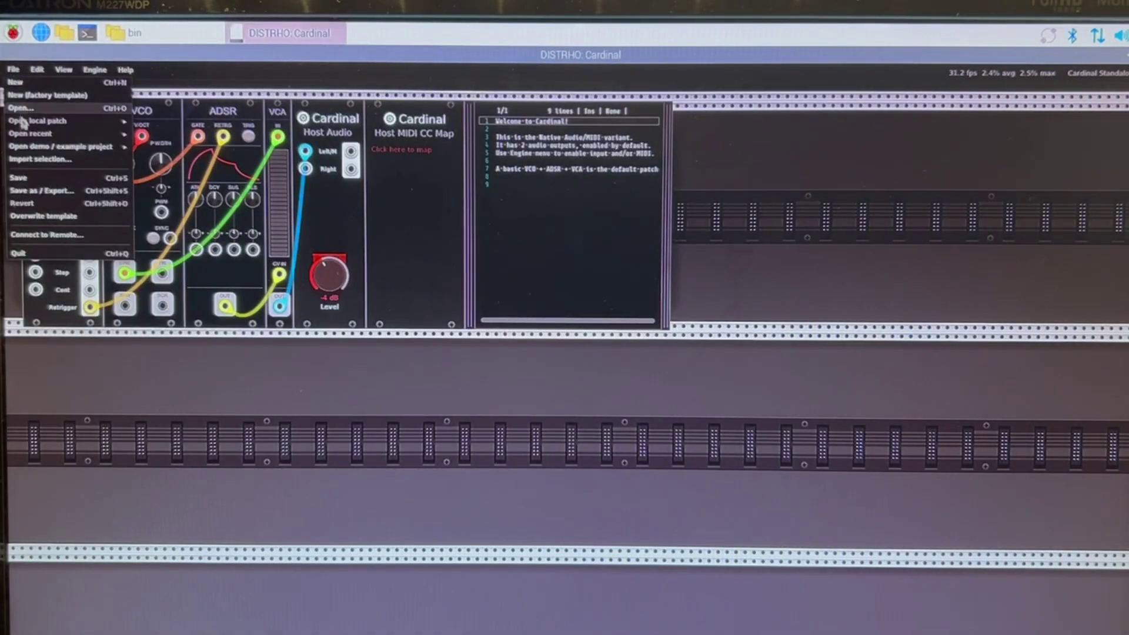
mouse_move(50, 149)
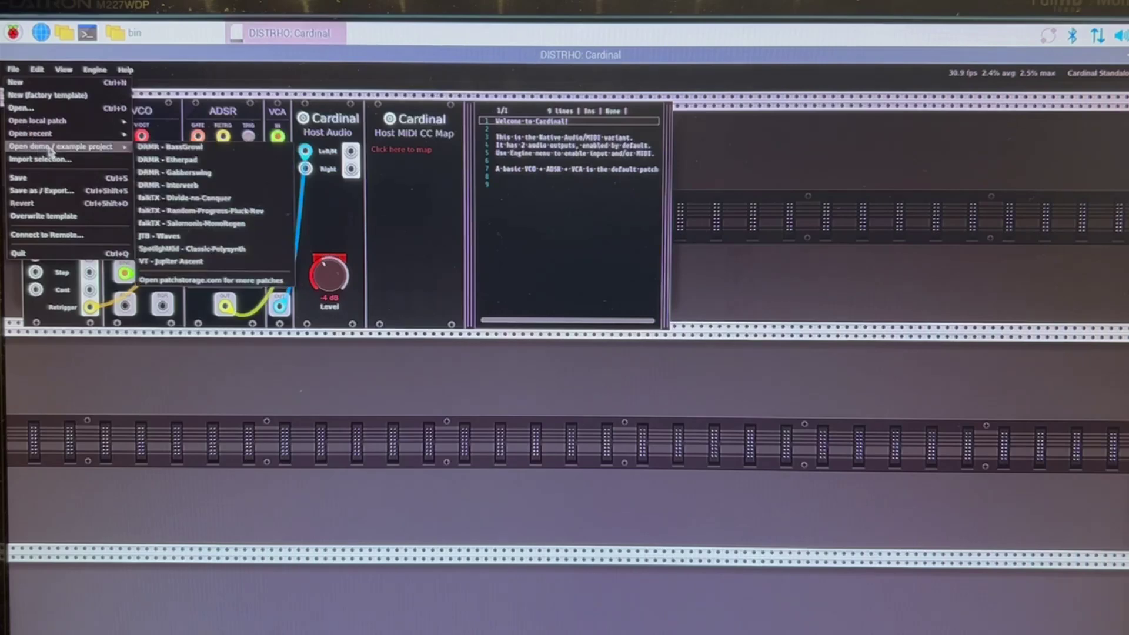
click(219, 199)
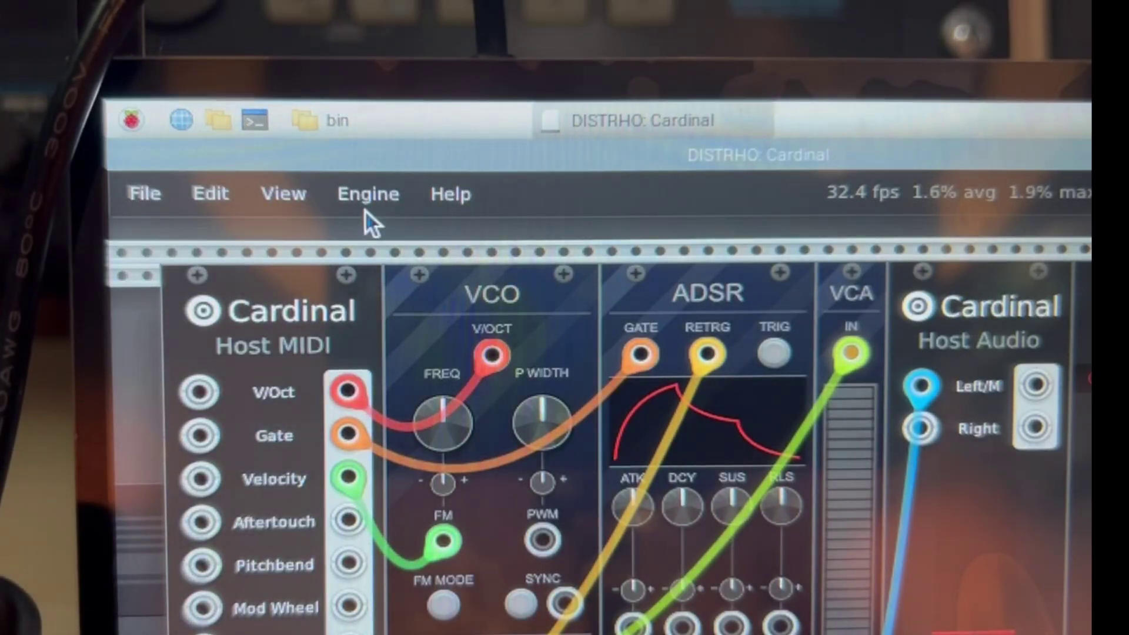
Step: Load the falkTX - Divide-no-Conquer demo patch from the demo/example projects menu
click(284, 196)
click(149, 198)
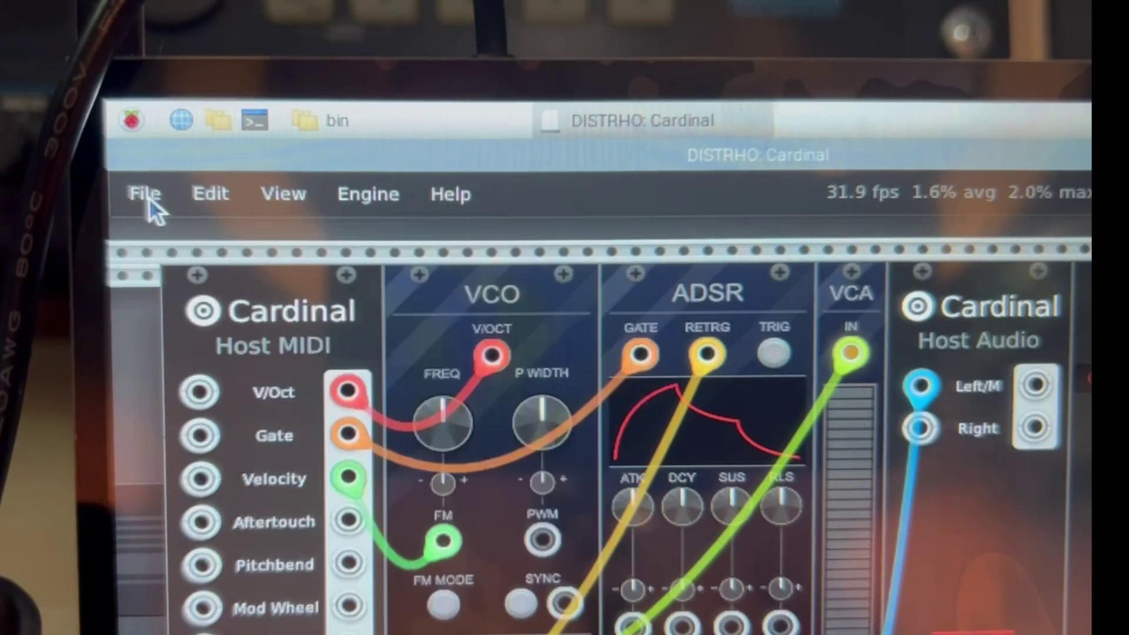
click(149, 198)
mouse_move(188, 390)
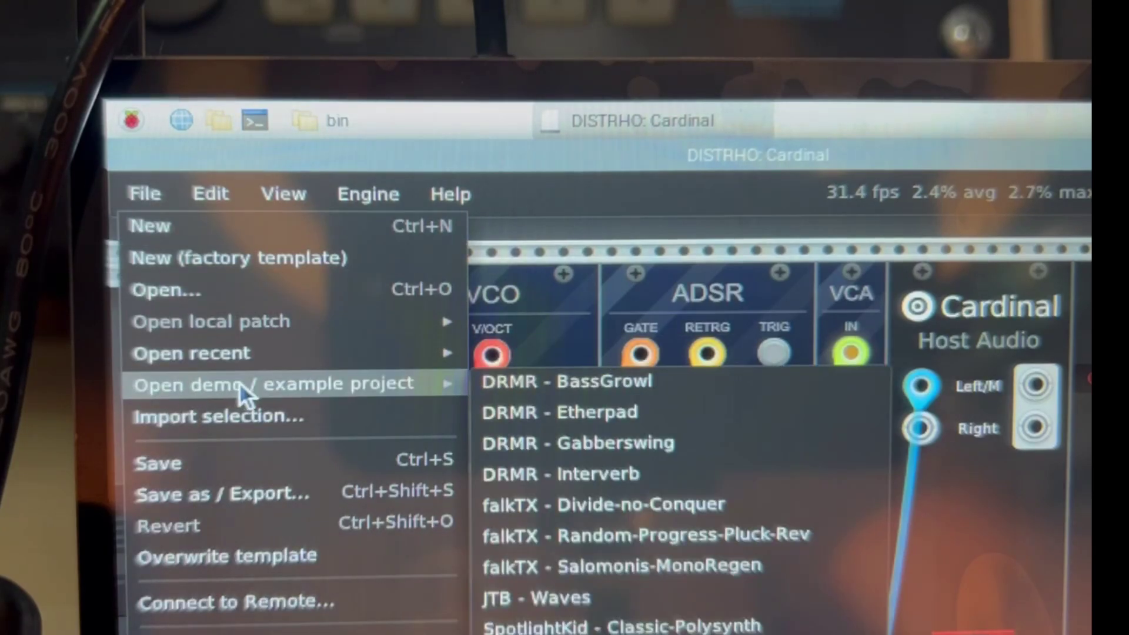
click(644, 497)
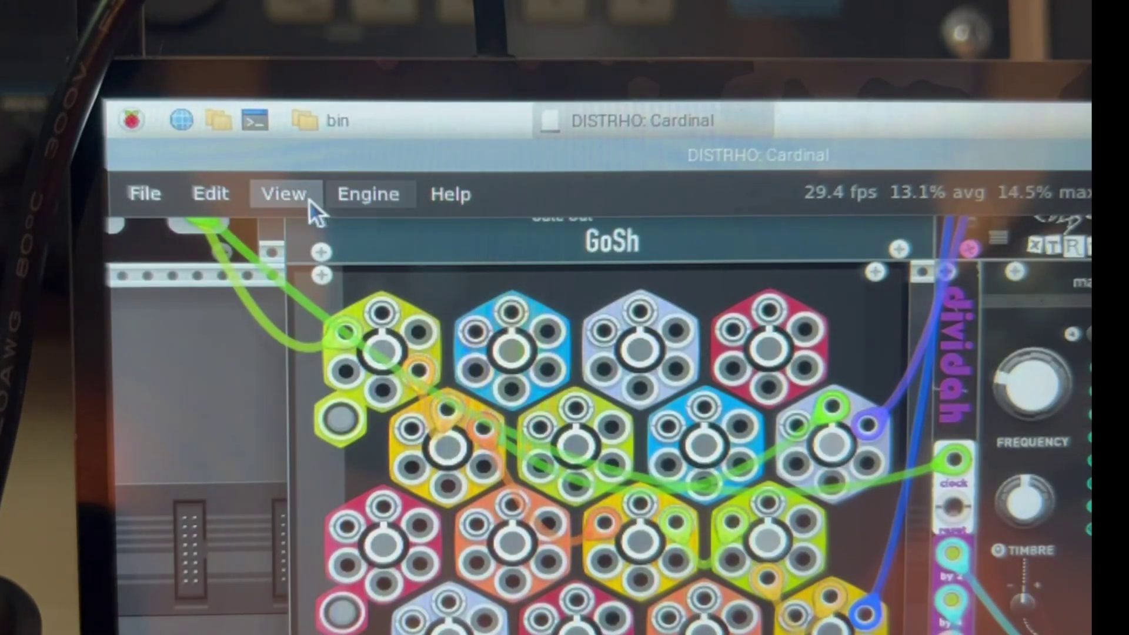
Step: Zoom the rack out from 100% to about 42% in the View settings
click(289, 197)
drag(449, 324, 170, 341)
drag(169, 341, 155, 344)
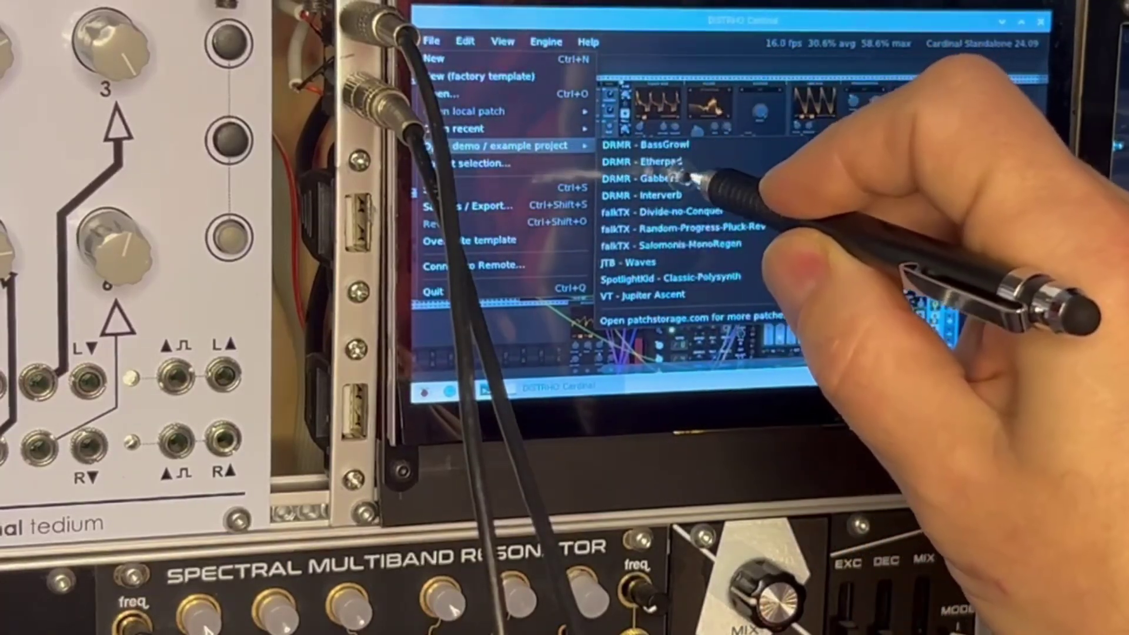
Step: Pick DRMR - Gabberswing from the demo/example projects list to replace the current patch
click(685, 179)
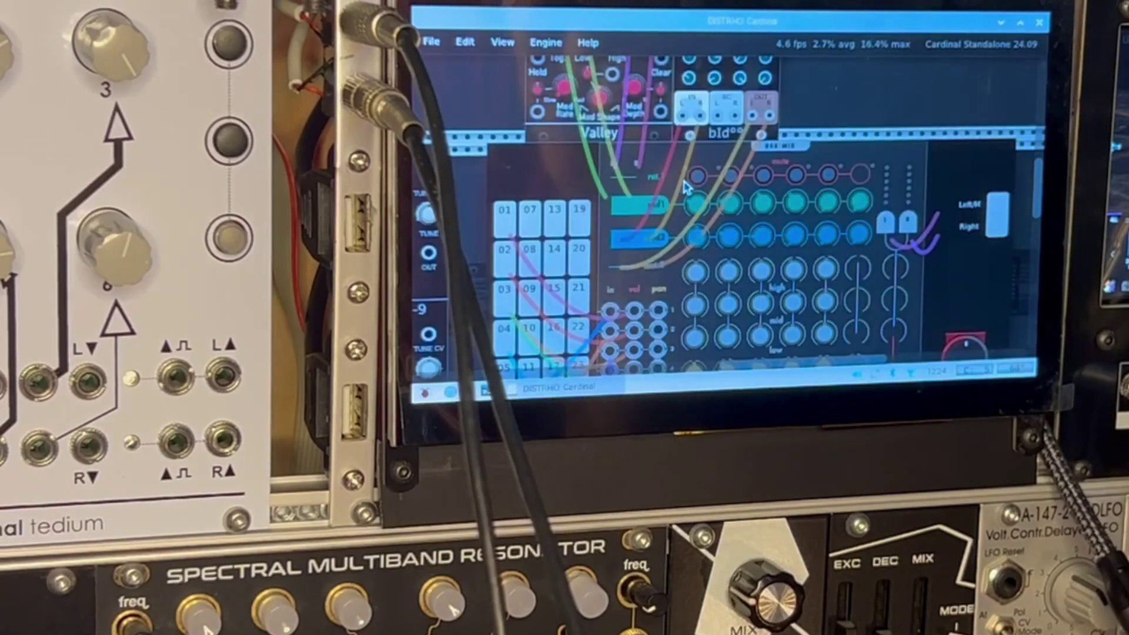